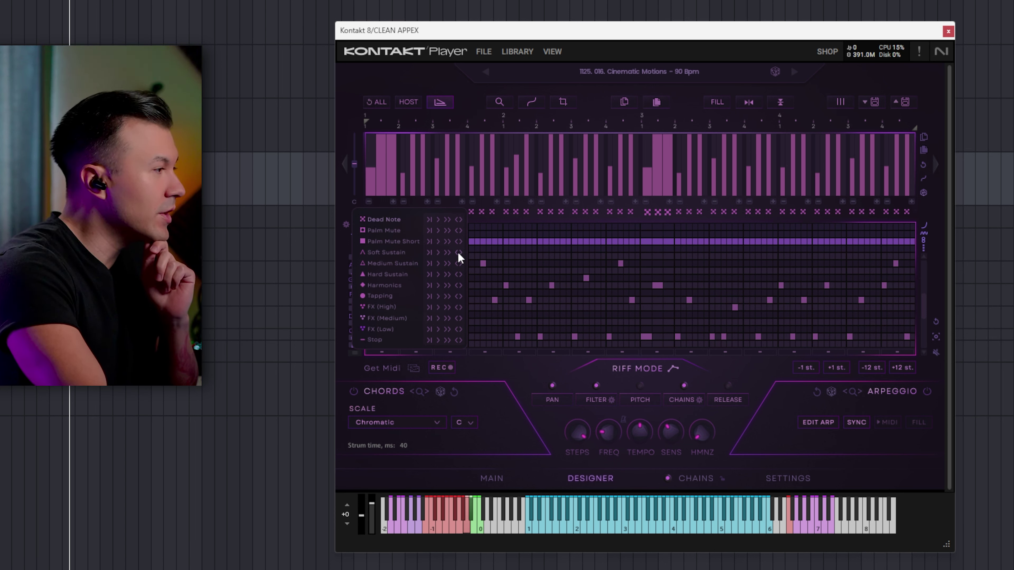
Step: Audition the Soft Sustain riff, stop it, and show the root-key choices next to Scale
{"action": "key", "text": "space"}
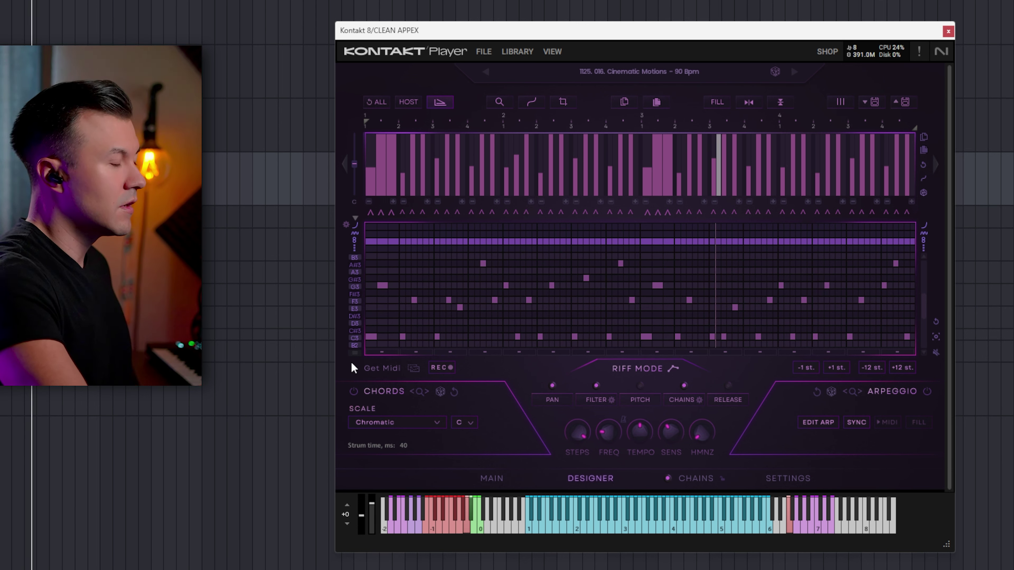
{"action": "key", "text": "space"}
{"action": "left_click", "coordinate": [463, 422]}
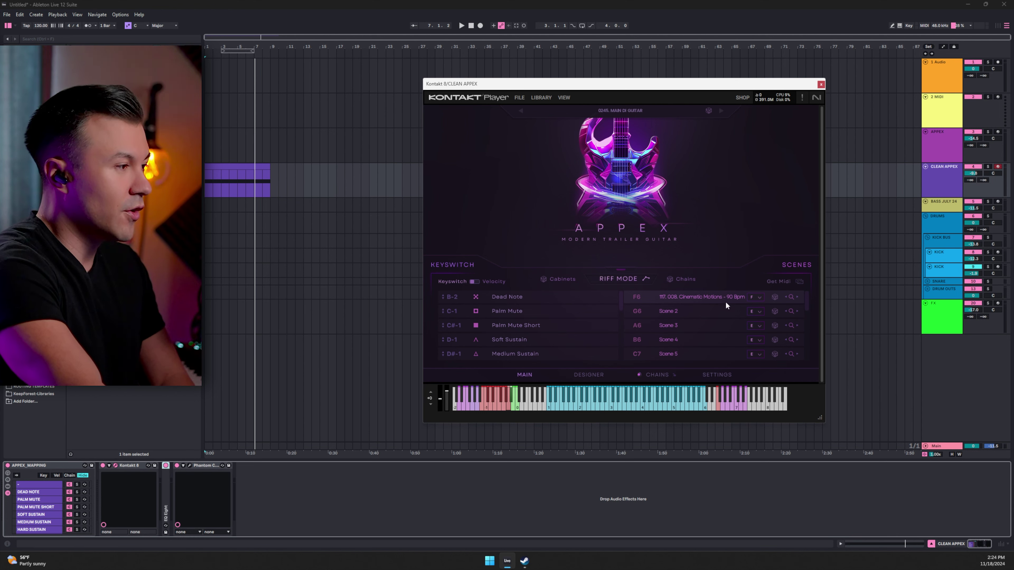
Step: Switch the CLEAN APPEX Kontakt window to Appex's DESIGNER page
{"action": "left_click", "coordinate": [585, 377]}
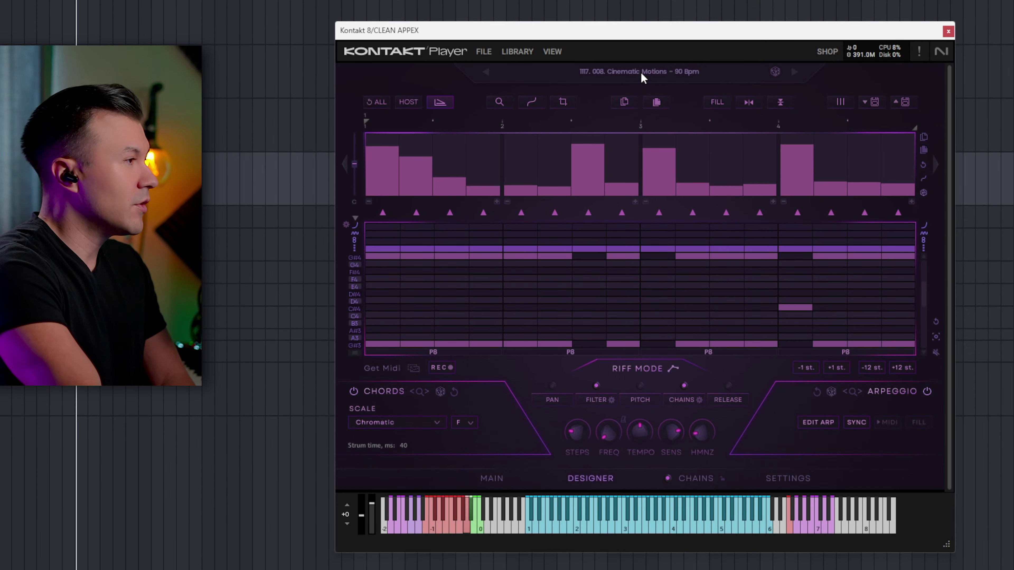
Step: Audition 011 and 012 Cinematic Motions, then load 016. Cinematic Motions - 90 Bpm
{"action": "left_click", "coordinate": [621, 110]}
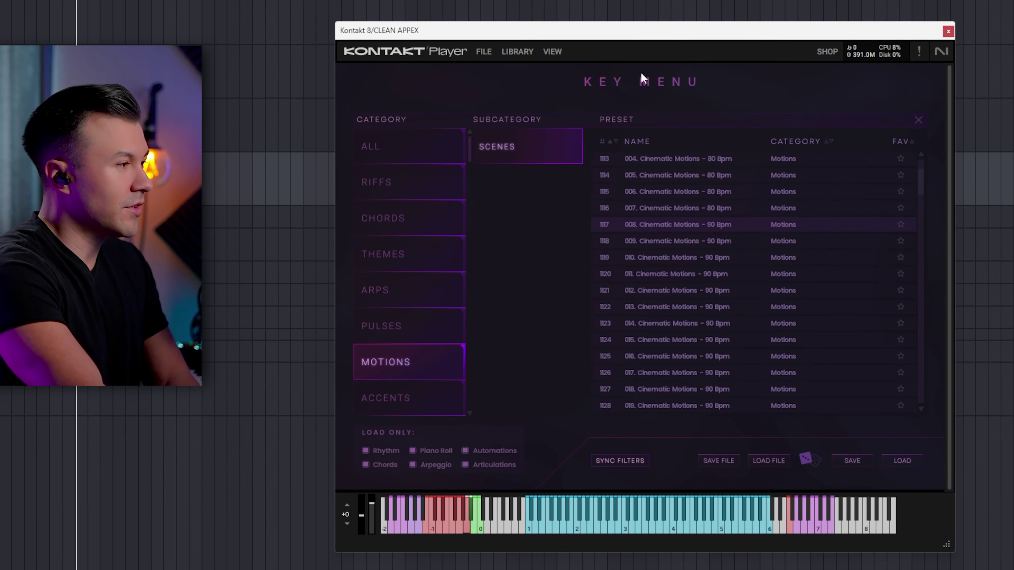
{"action": "left_click_drag", "start_coordinate": [923, 182], "coordinate": [915, 157]}
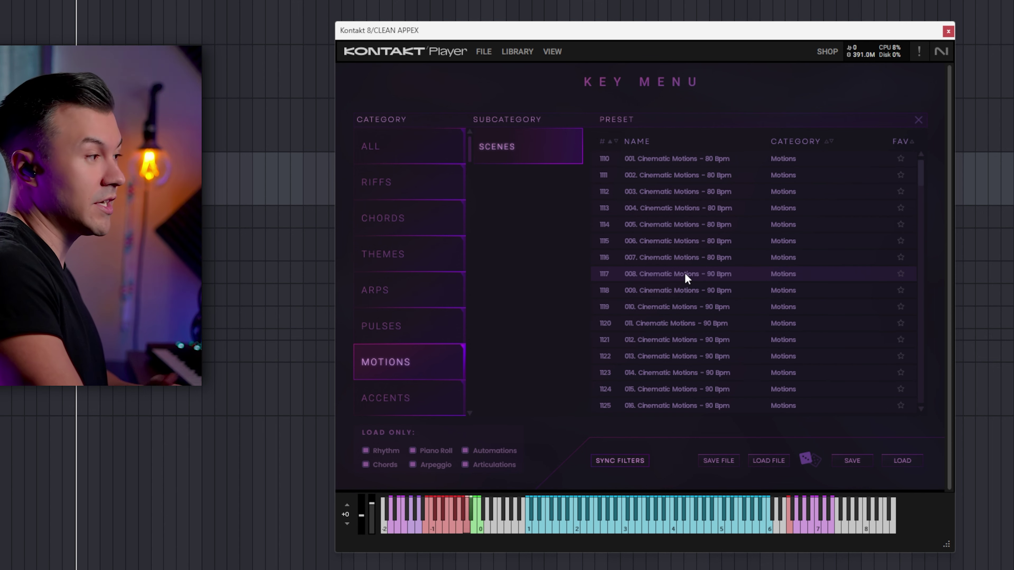
{"action": "double_click", "coordinate": [695, 323]}
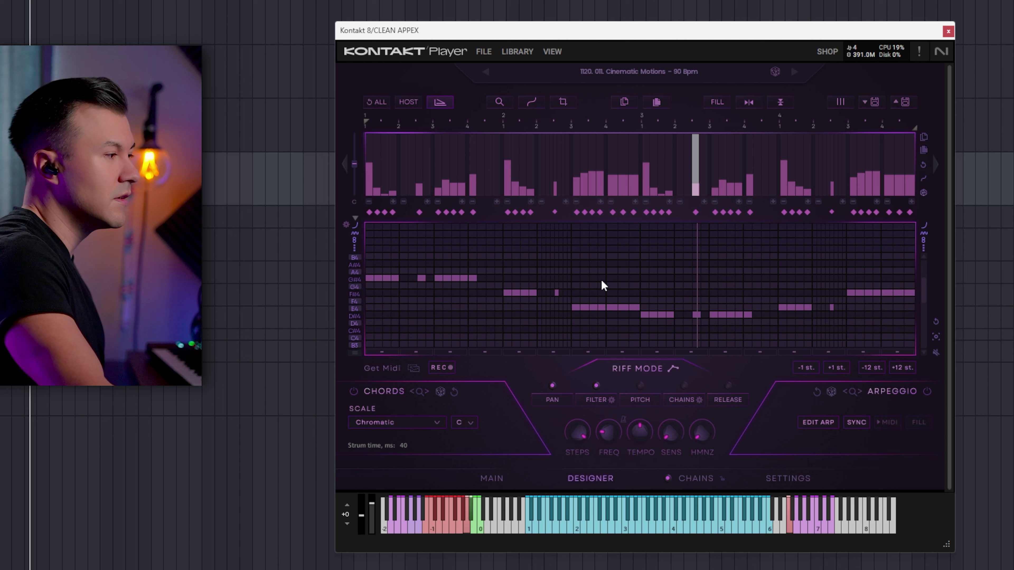
{"action": "key", "text": "Right"}
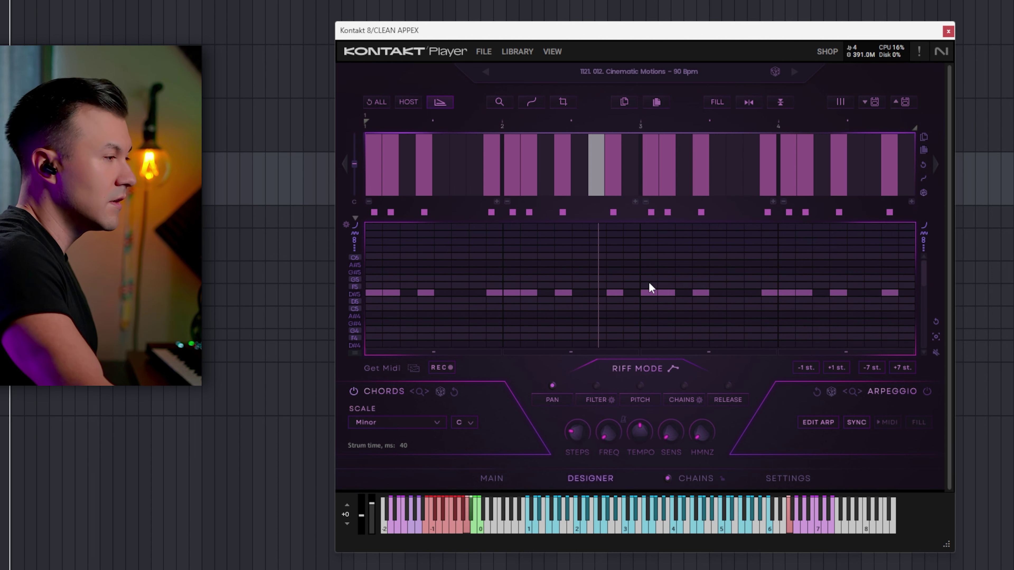
{"action": "left_click", "coordinate": [793, 72]}
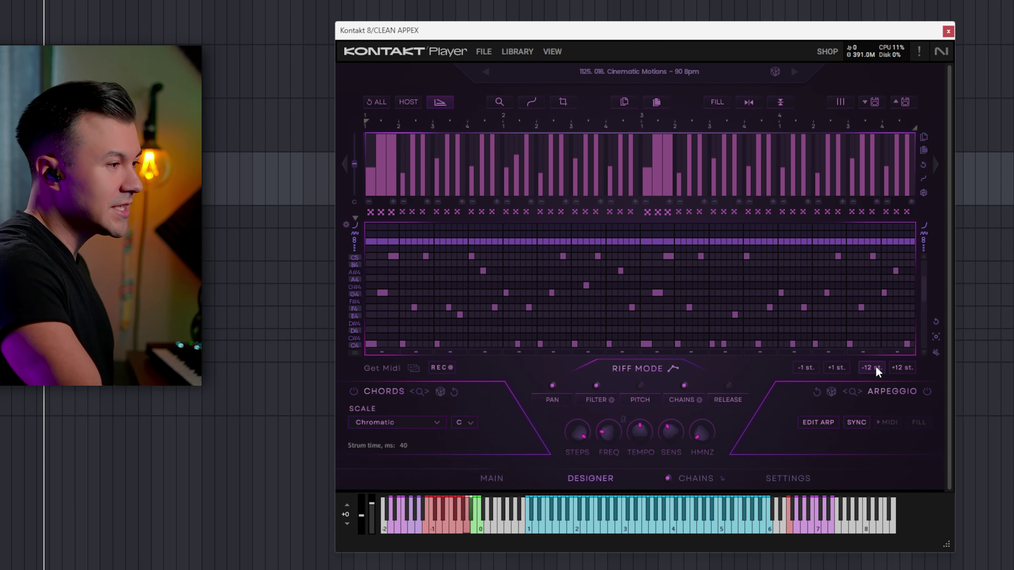
Step: Transpose the riff -12 st. and set every step to Soft Sustain
{"action": "left_click", "coordinate": [872, 367]}
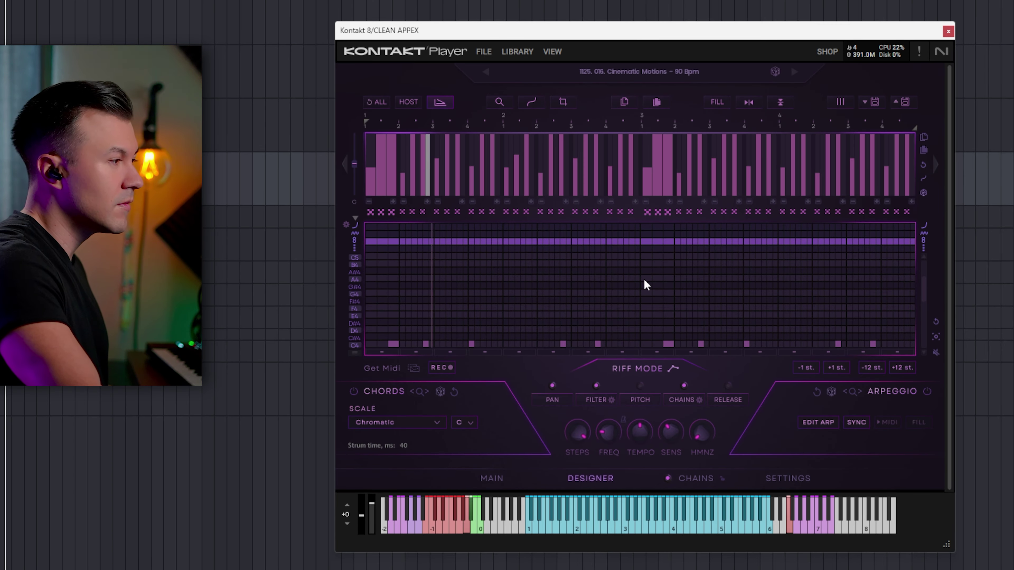
{"action": "mouse_move", "coordinate": [924, 288]}
{"action": "left_mouse_down"}
{"action": "mouse_move", "coordinate": [922, 314]}
{"action": "mouse_move", "coordinate": [921, 299]}
{"action": "left_mouse_up"}
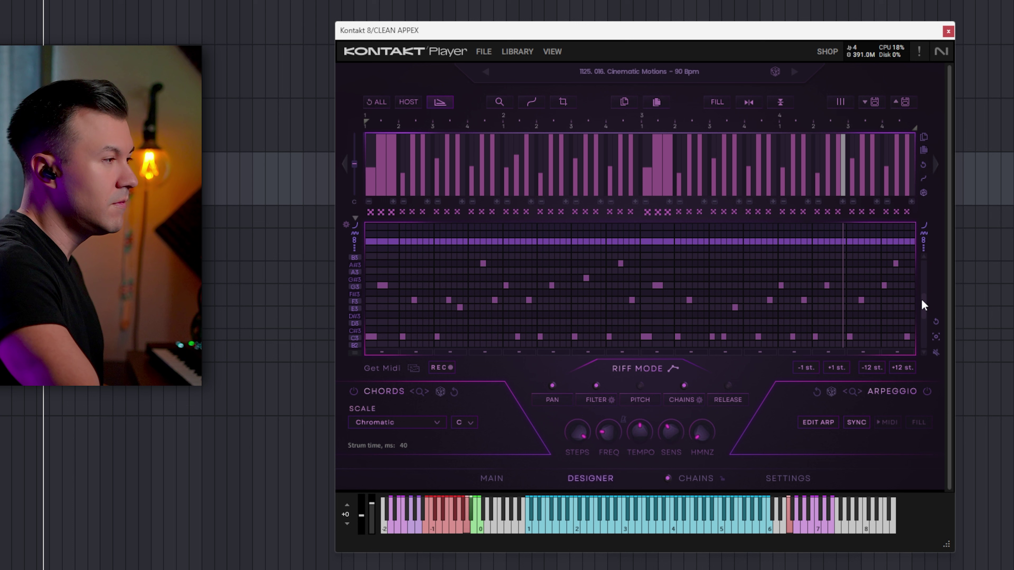
{"action": "left_click", "coordinate": [374, 213]}
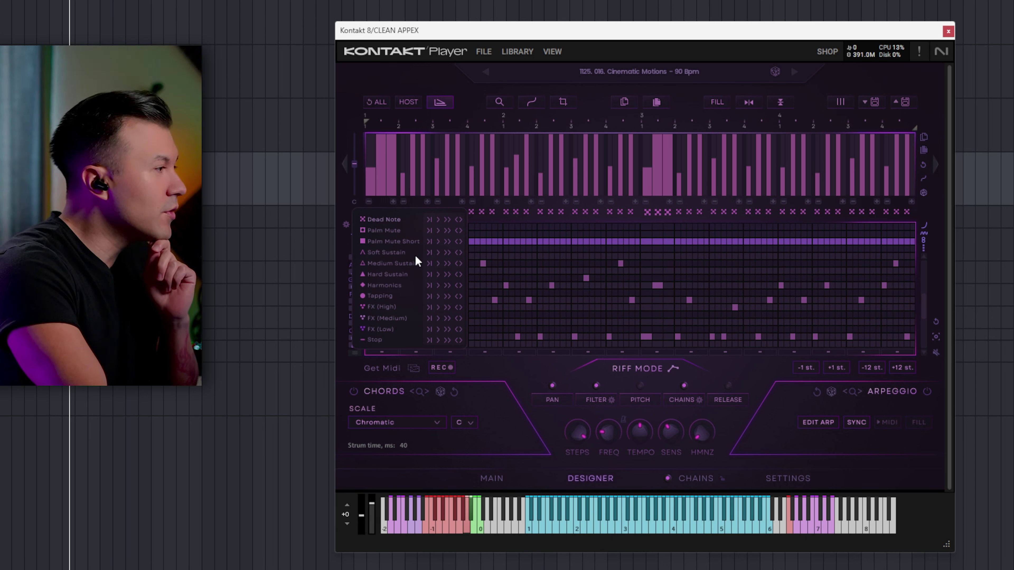
{"action": "left_click", "coordinate": [446, 253]}
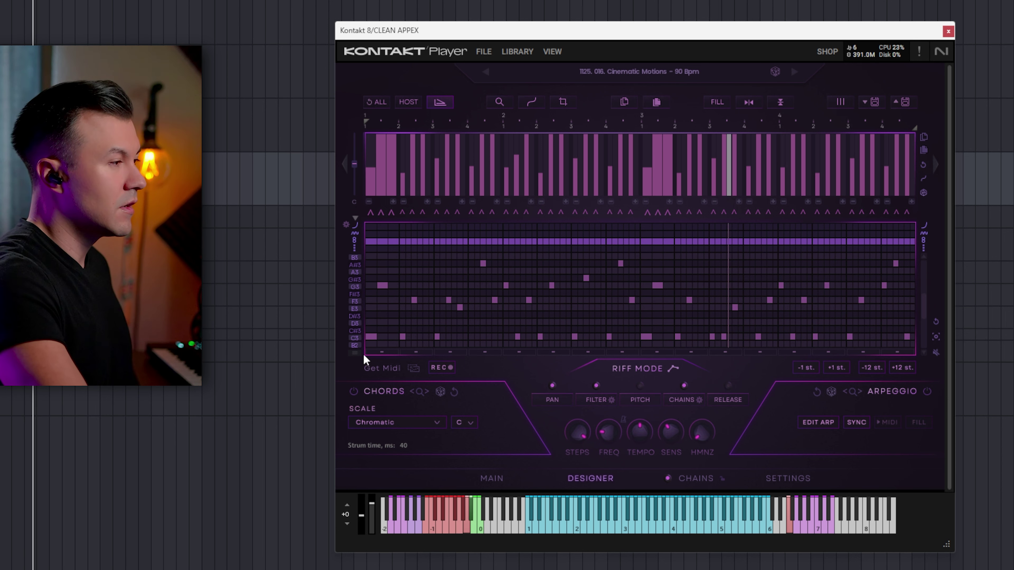
Step: Leave the root key unchanged and raise the riff +2 semitones, from C to D
{"action": "left_click", "coordinate": [464, 422]}
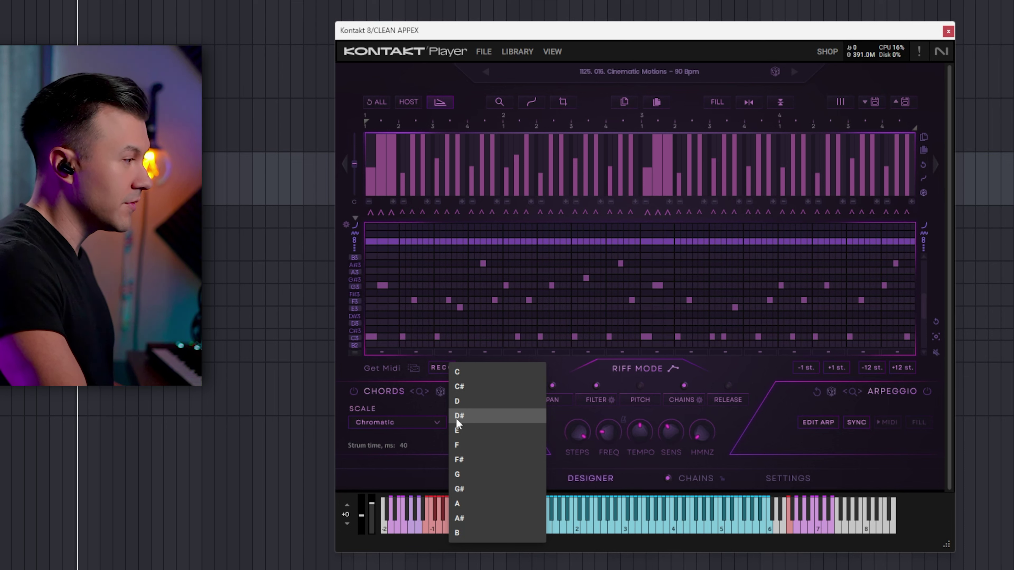
{"action": "left_click", "coordinate": [435, 461]}
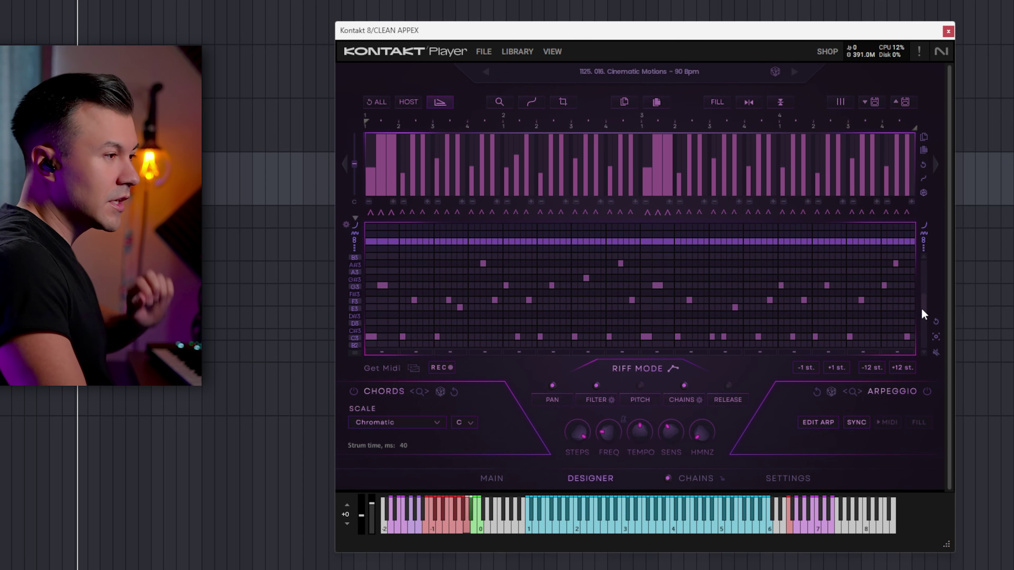
{"action": "scroll", "coordinate": [923, 311], "scroll_direction": "down", "scroll_amount": 3}
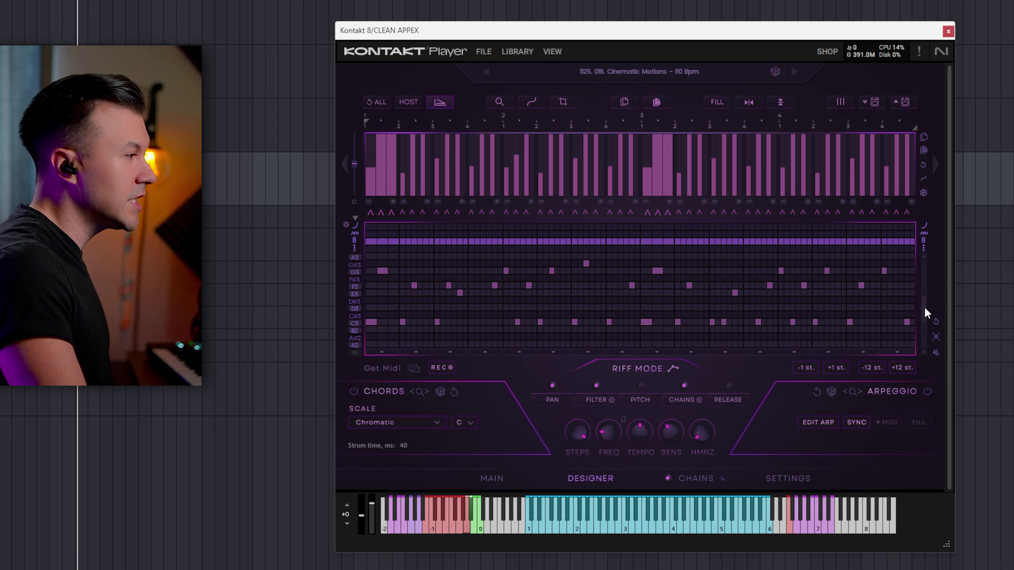
{"action": "scroll", "coordinate": [925, 302], "scroll_direction": "up", "scroll_amount": 3}
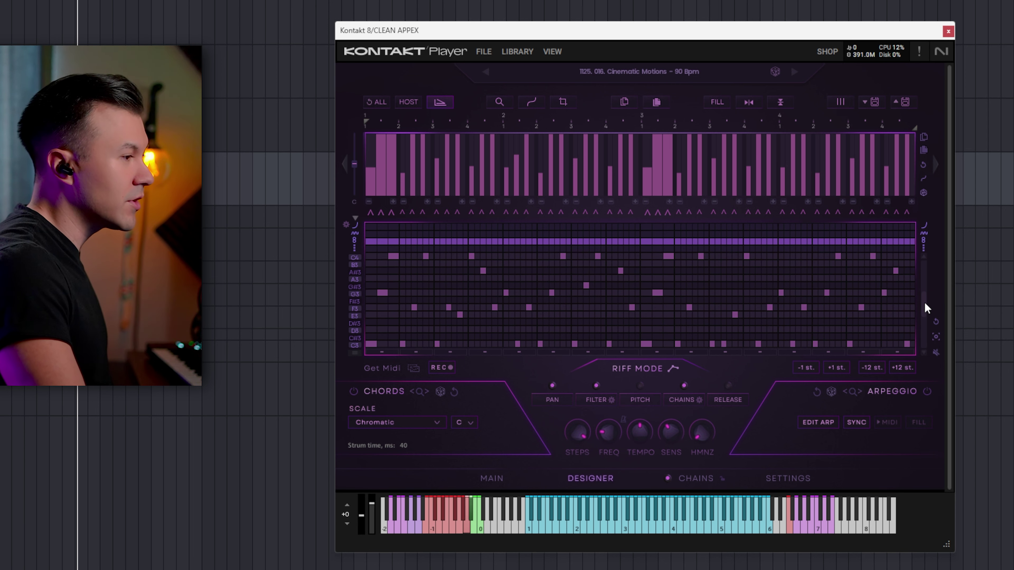
{"action": "double_click", "coordinate": [836, 367]}
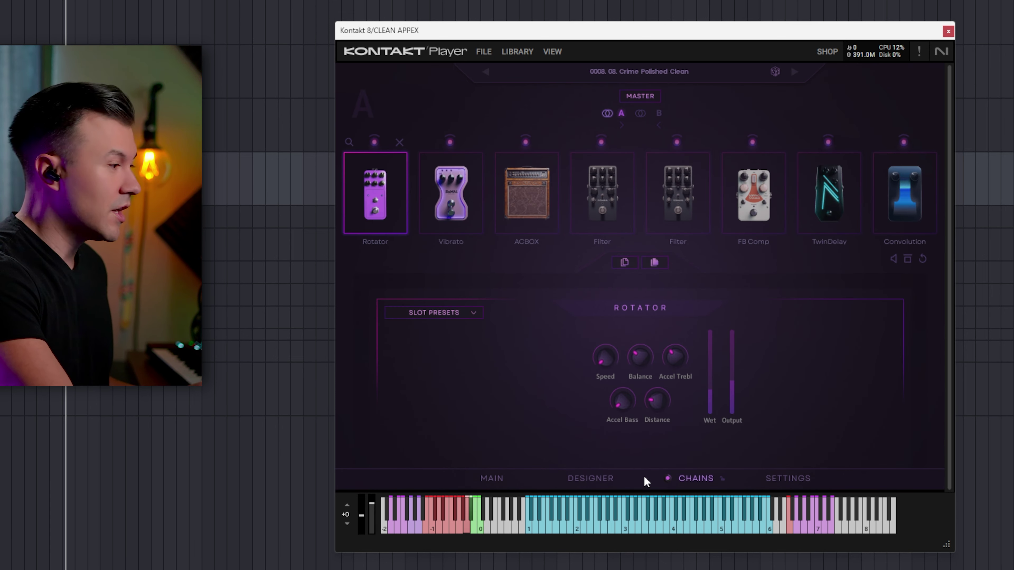
Step: In DESIGNER, switch off the riff's PAN modulation and return to the note grid
{"action": "left_click", "coordinate": [602, 478]}
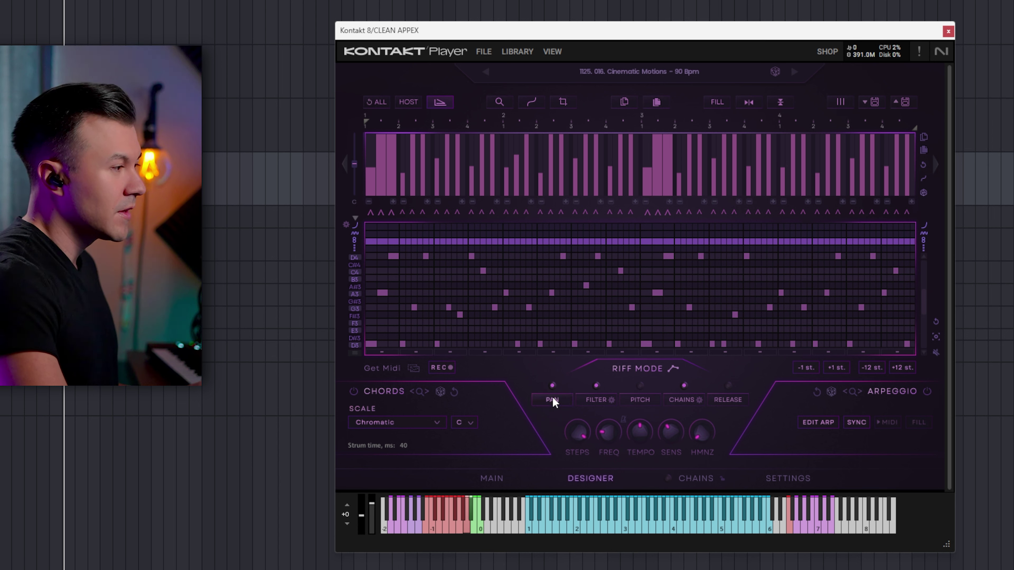
{"action": "left_click", "coordinate": [552, 401]}
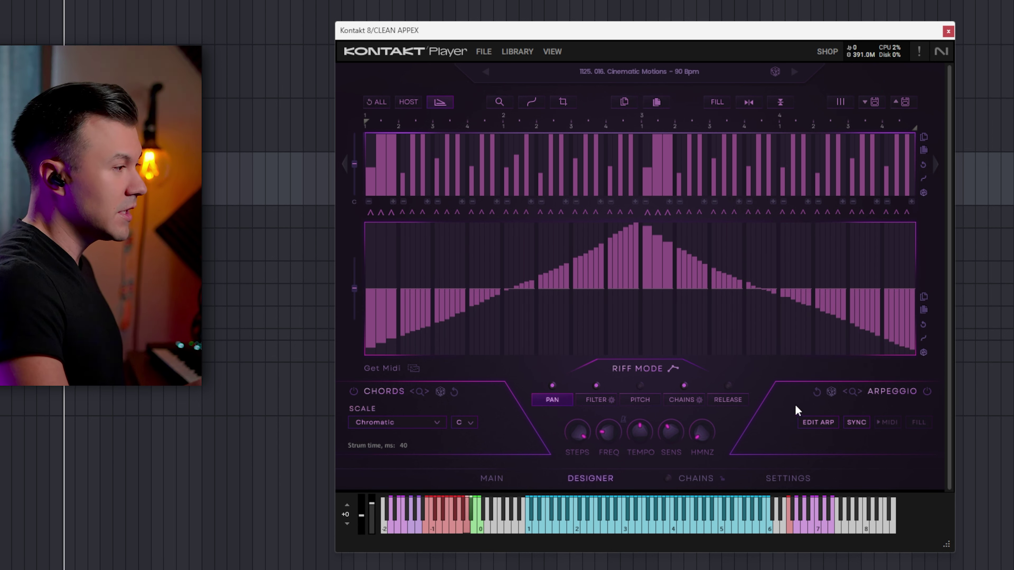
{"action": "left_click", "coordinate": [553, 386]}
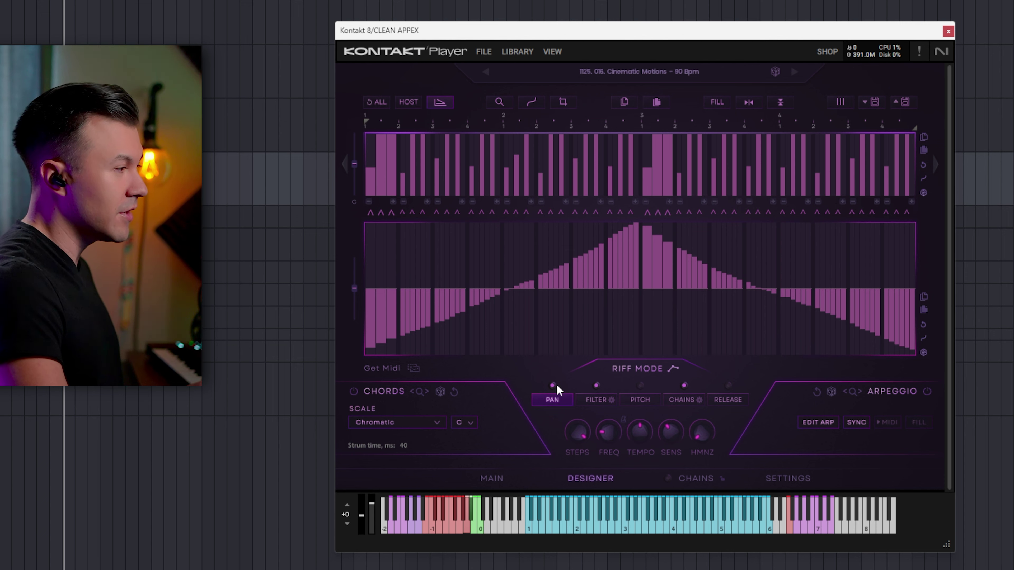
{"action": "left_click", "coordinate": [553, 401]}
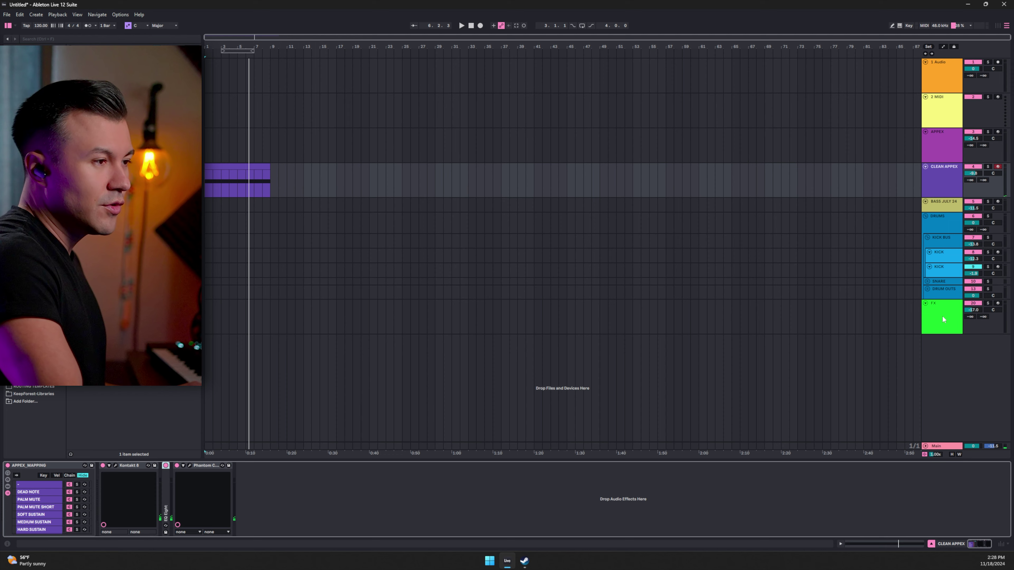
Step: On the FX track, open Ethereal Earth and add one 8-bar D3 note in a new MIDI clip
{"action": "left_click", "coordinate": [942, 318]}
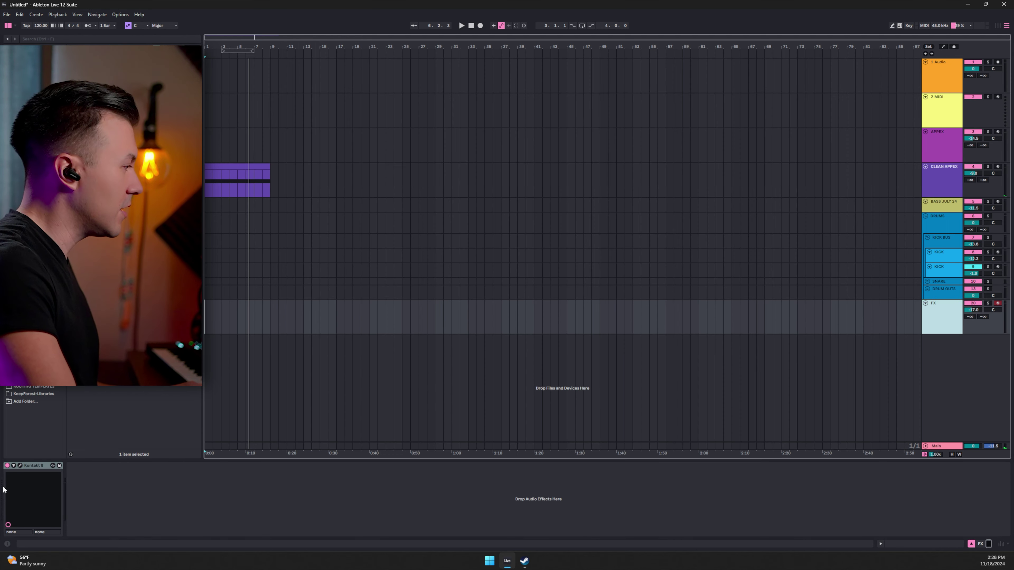
{"action": "left_click", "coordinate": [19, 465]}
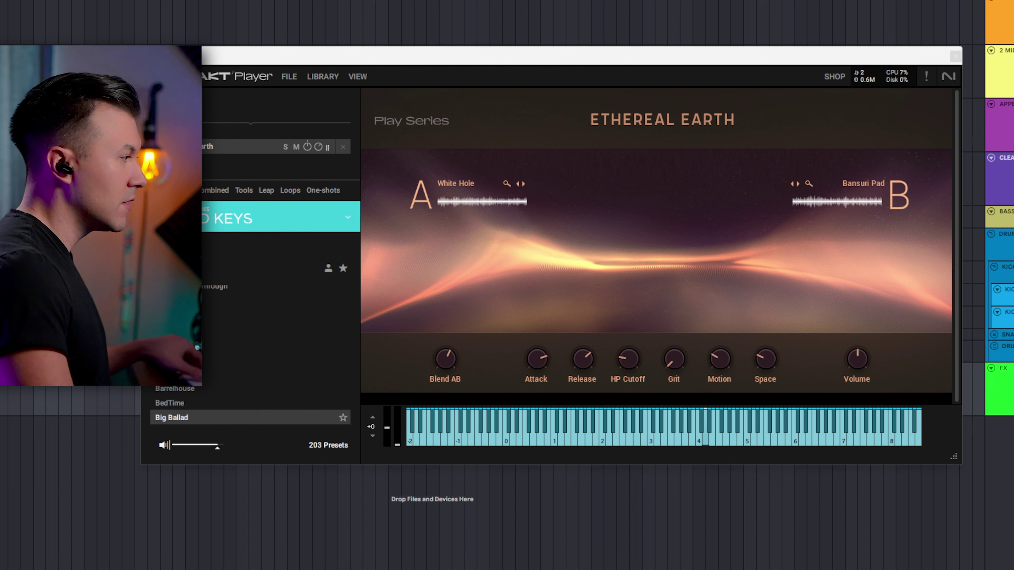
{"action": "right_click", "coordinate": [1, 383]}
{"action": "left_click", "coordinate": [40, 470]}
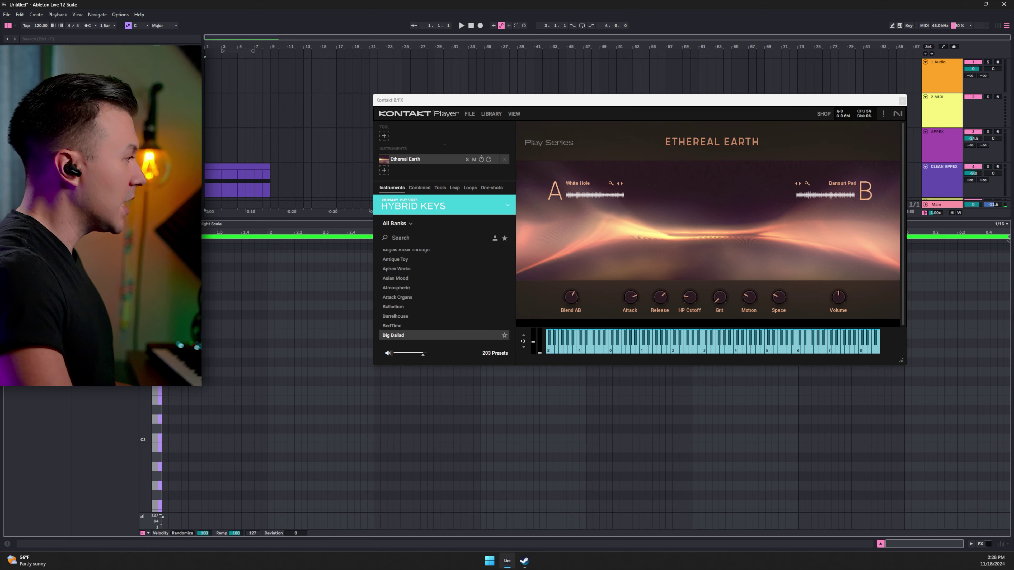
{"action": "double_click", "coordinate": [252, 309]}
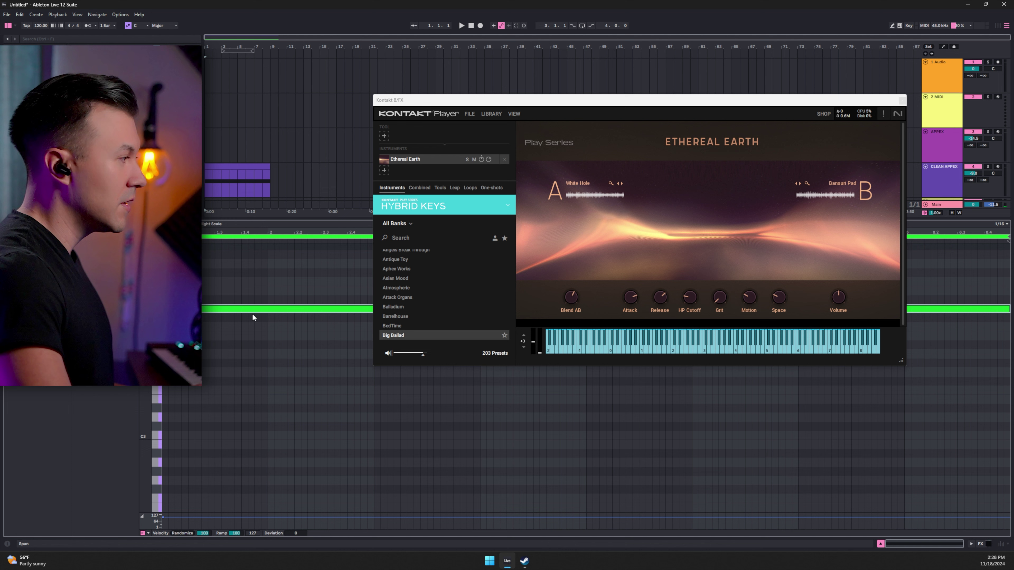
{"action": "key", "text": "shift+Down"}
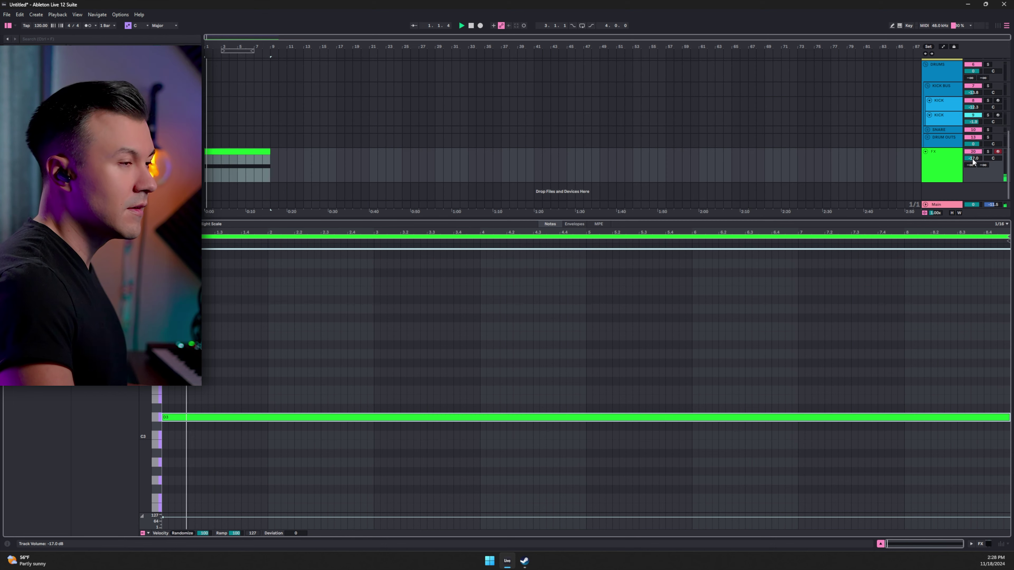
Step: Draw the bass line: copy G1 to Bb1 at 2.3, move bar 5 to D1, bar 6 to A1 at 6.3
{"action": "left_click", "coordinate": [880, 544]}
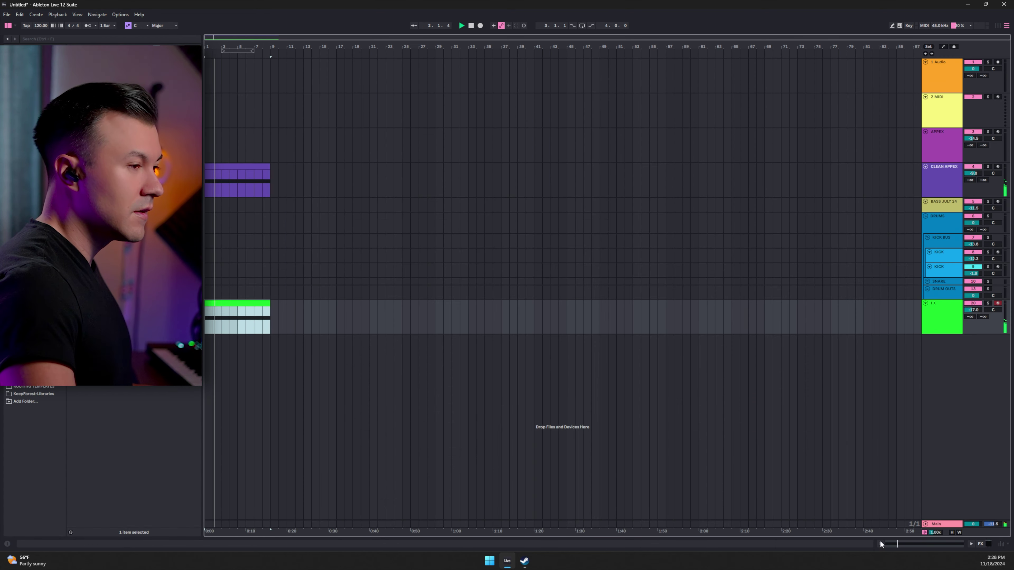
{"action": "left_click", "coordinate": [972, 311]}
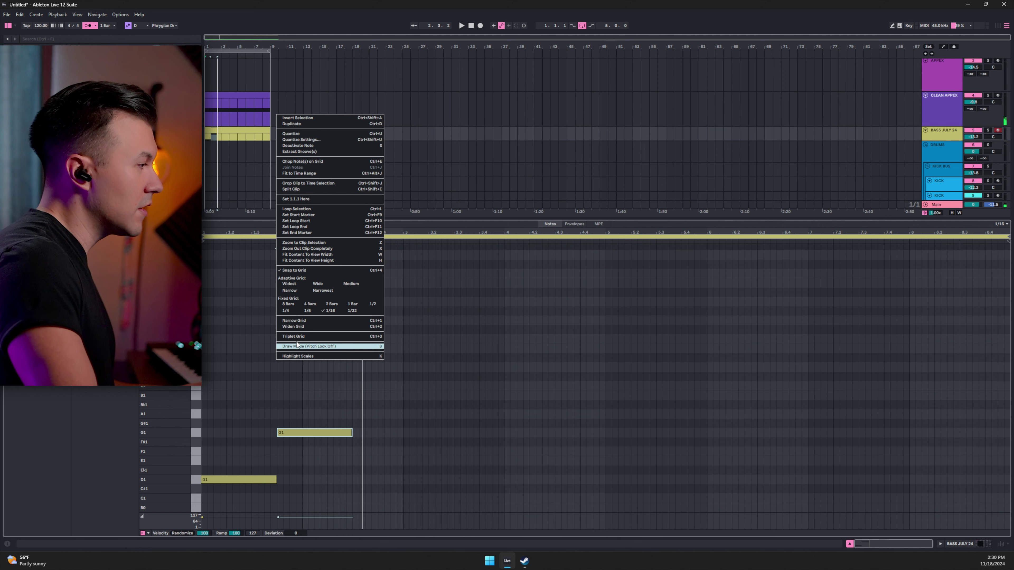
{"action": "left_click", "coordinate": [297, 346]}
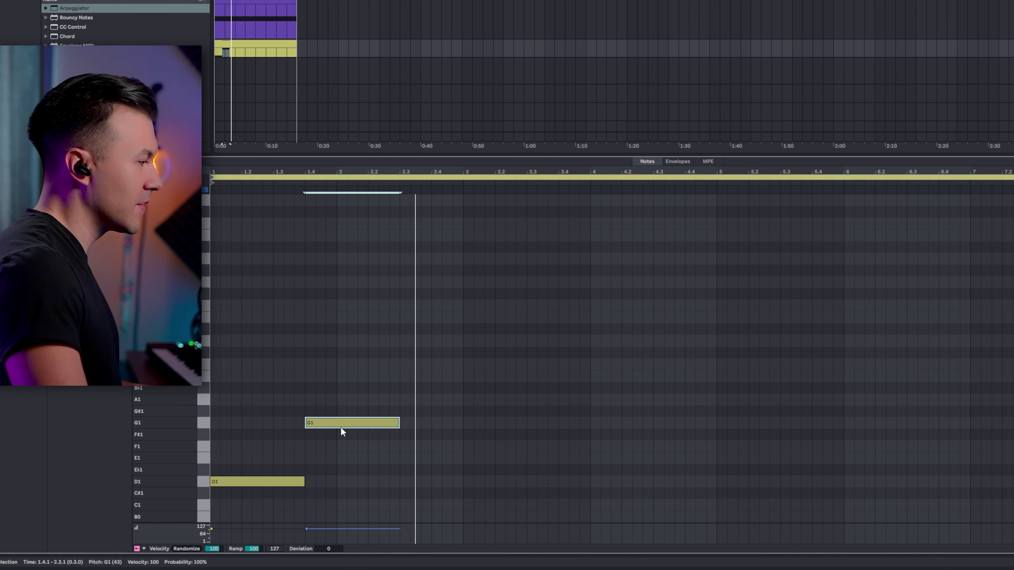
{"action": "left_click_drag", "start_coordinate": [341, 422], "coordinate": [525, 447]}
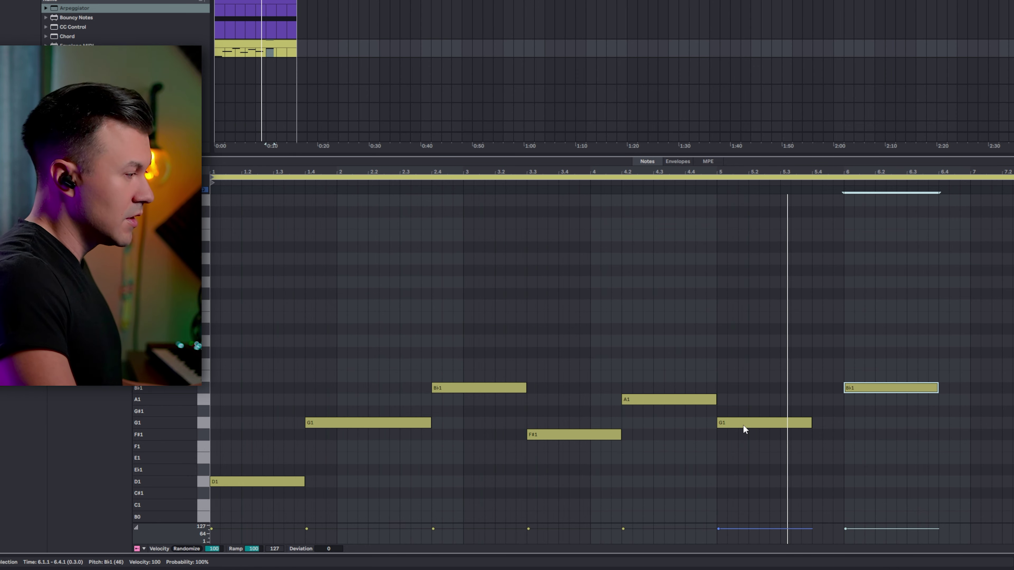
{"action": "left_click_drag", "start_coordinate": [743, 424], "coordinate": [838, 439]}
{"action": "left_click_drag", "start_coordinate": [861, 385], "coordinate": [925, 400]}
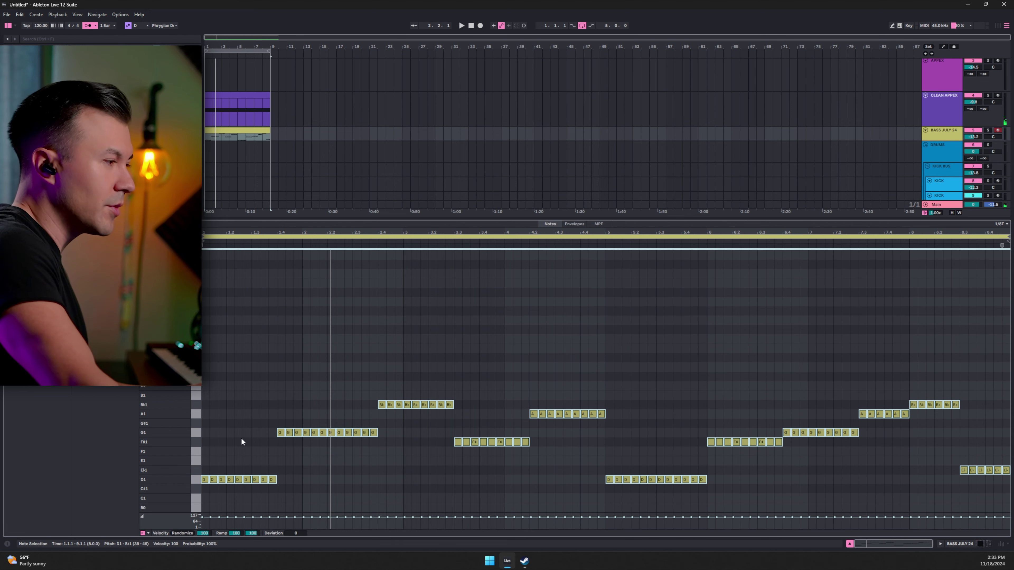
Step: Move the first D1 bass note's start to 1.2.3 and audition the bass line
{"action": "left_click", "coordinate": [242, 441]}
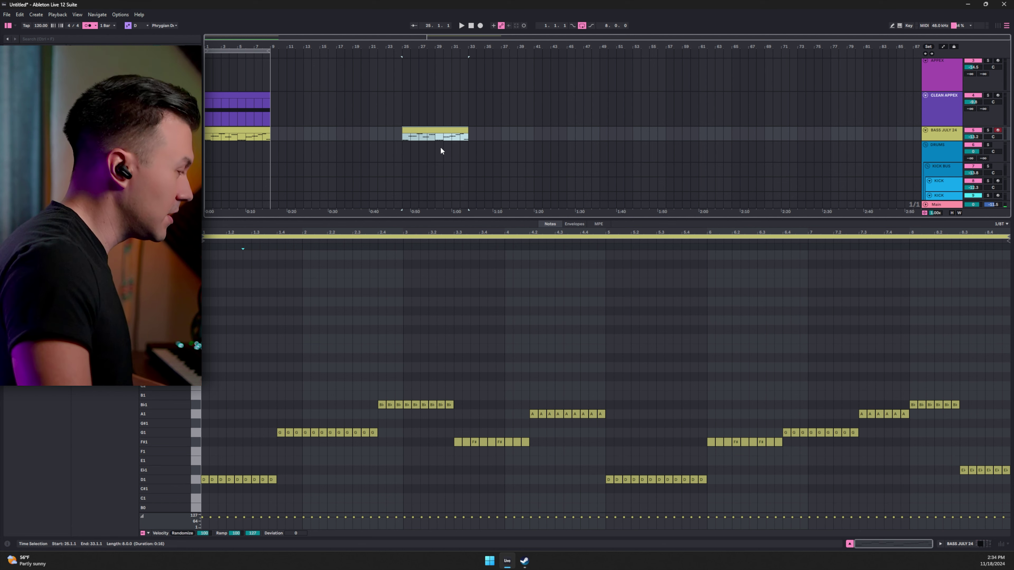
{"action": "left_click", "coordinate": [208, 479]}
{"action": "key", "text": "space"}
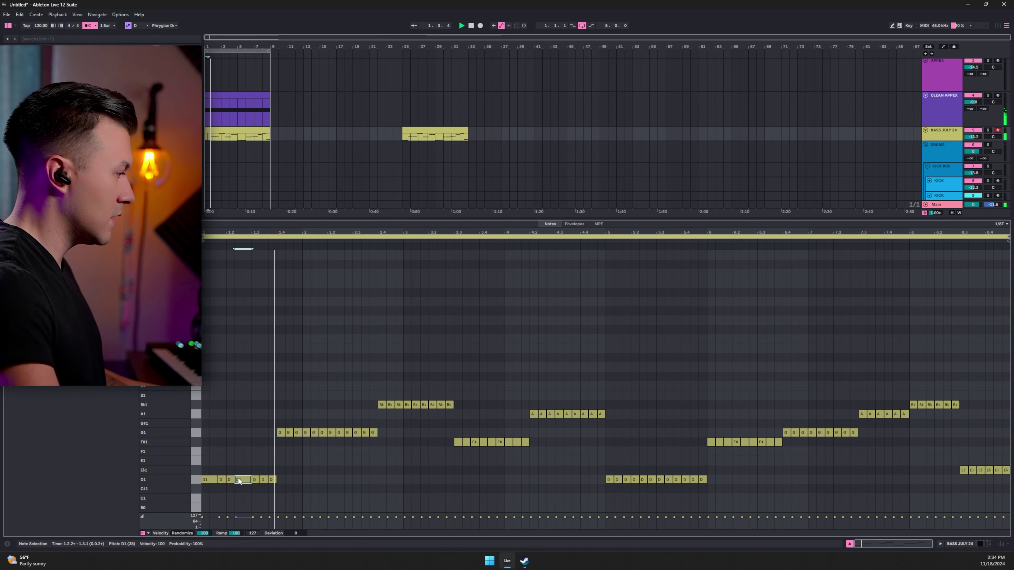
{"action": "key", "text": "space"}
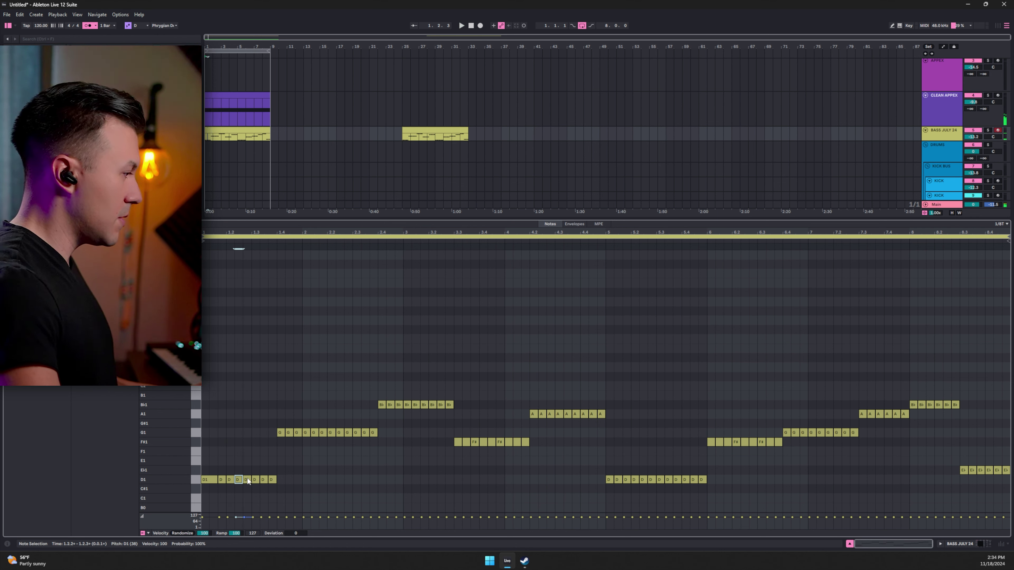
{"action": "left_click_drag", "start_coordinate": [241, 481], "coordinate": [247, 481]}
{"action": "key", "text": "space"}
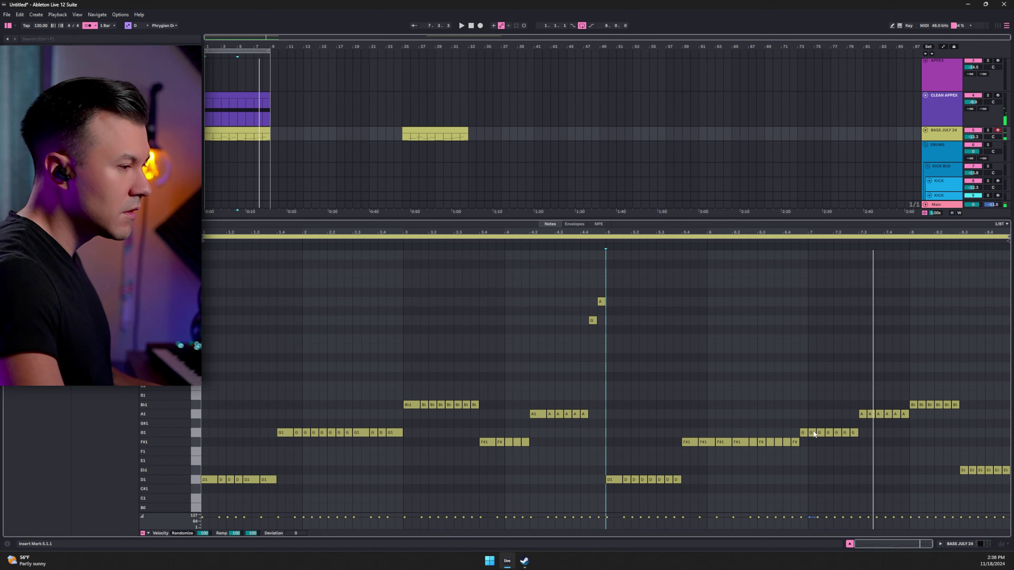
Step: Replay the bass line and select the three A1 notes near bar 7.3
{"action": "left_click", "coordinate": [803, 435]}
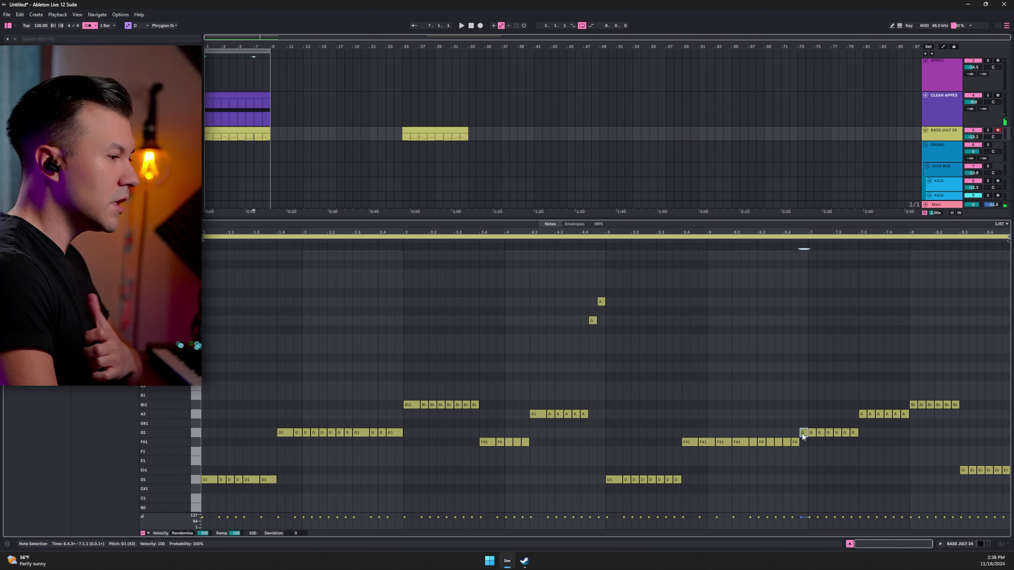
{"action": "left_click", "coordinate": [603, 355]}
{"action": "key", "text": "space"}
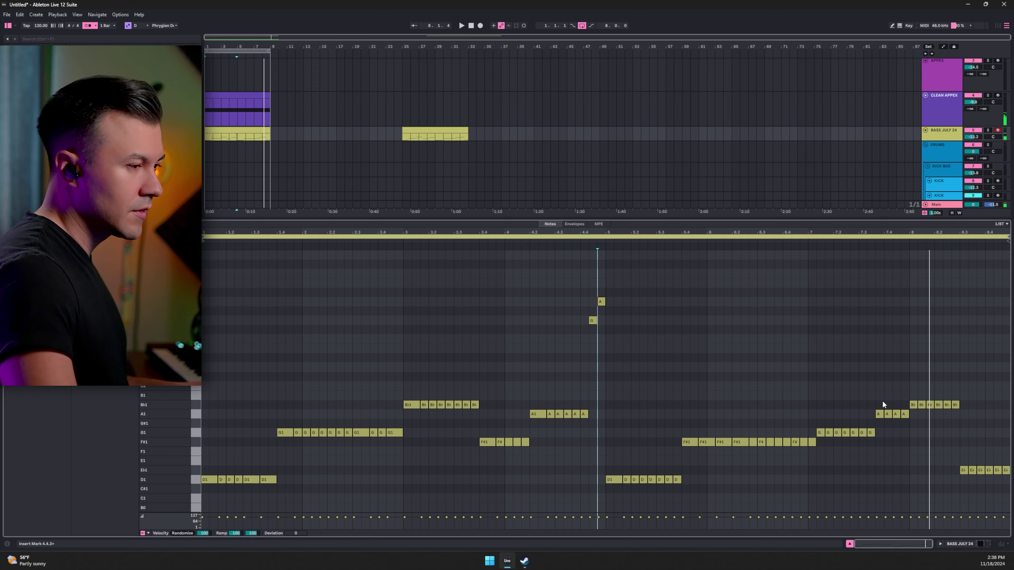
{"action": "key", "text": "space"}
{"action": "left_click_drag", "start_coordinate": [883, 405], "coordinate": [898, 420]}
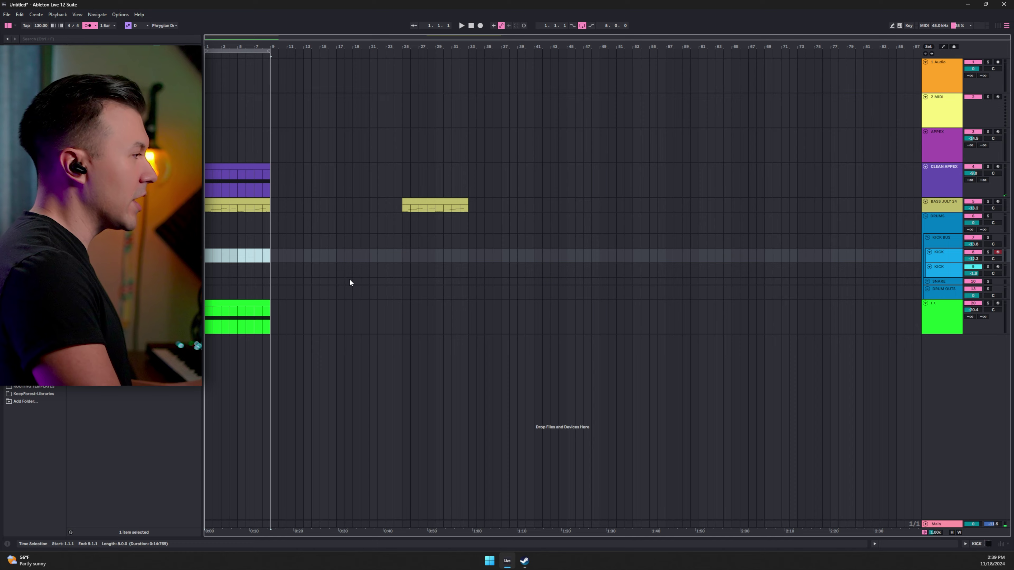
Step: Open the KICK drum clip in the clip note editor
{"action": "key", "text": "ctrl+alt+l"}
{"action": "scroll", "coordinate": [328, 182], "scroll_direction": "down", "scroll_amount": 2}
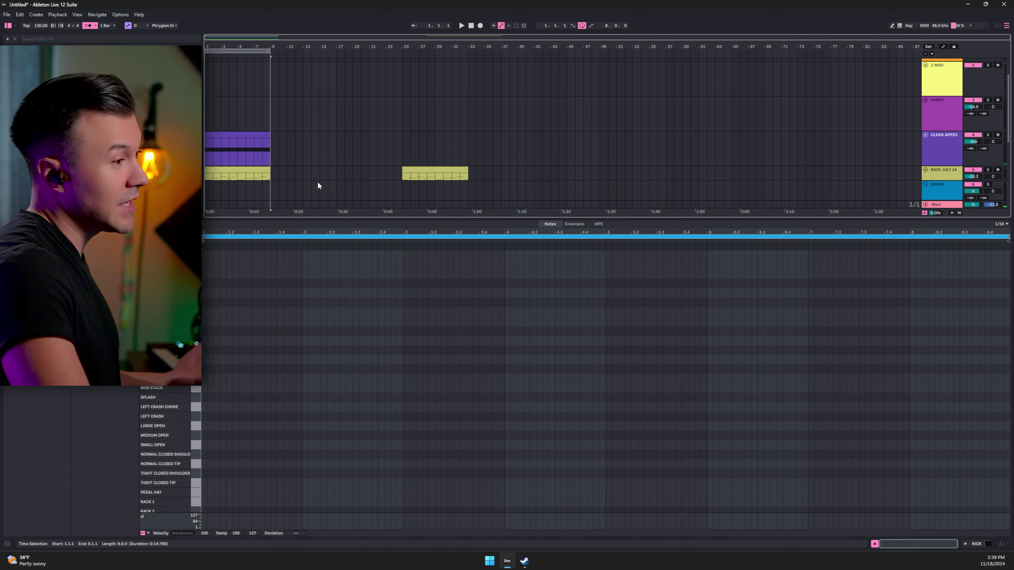
{"action": "left_click", "coordinate": [245, 169]}
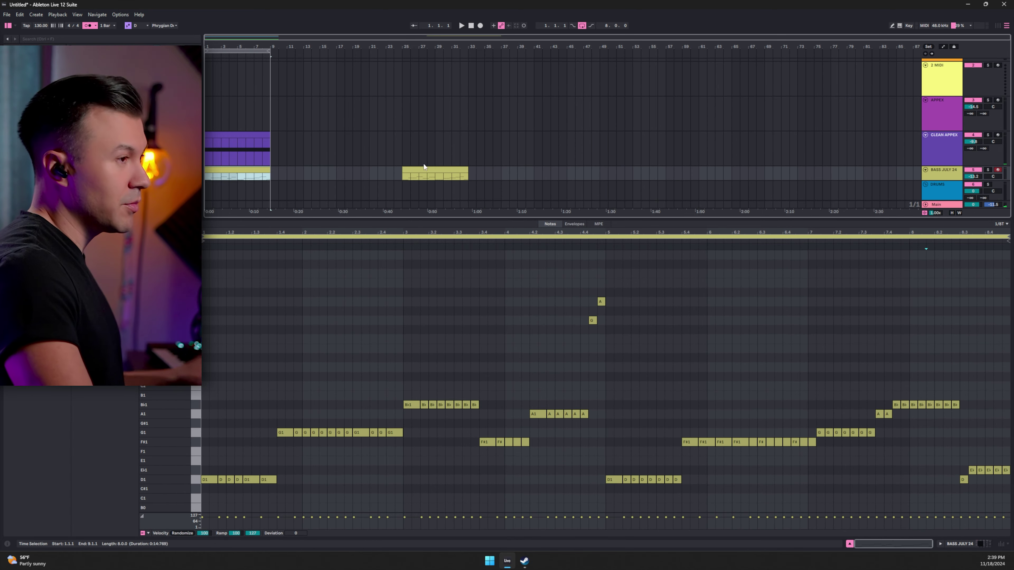
{"action": "scroll", "coordinate": [433, 175], "scroll_direction": "down", "scroll_amount": 3}
{"action": "left_click", "coordinate": [257, 147]}
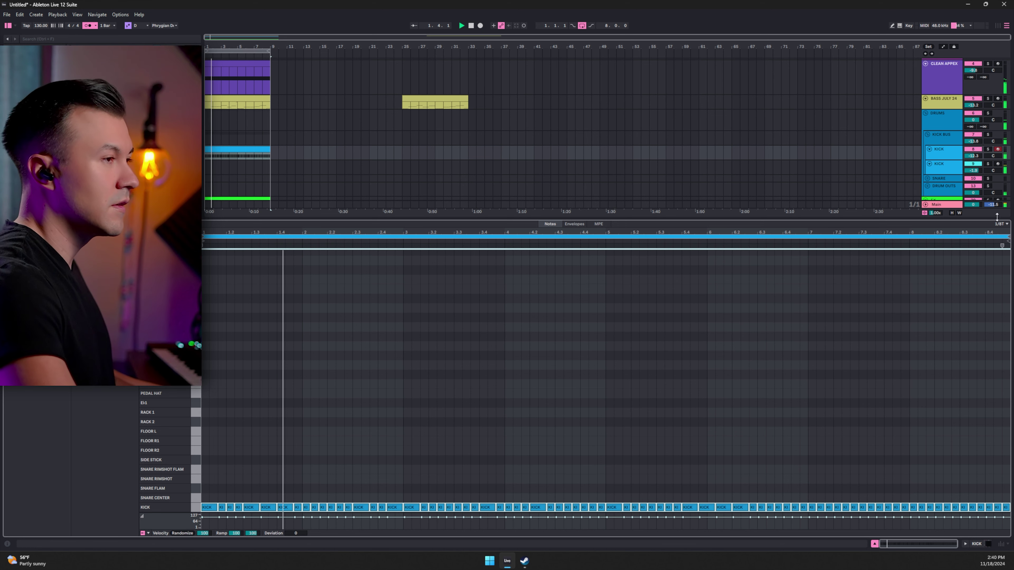
{"action": "left_click", "coordinate": [966, 140]}
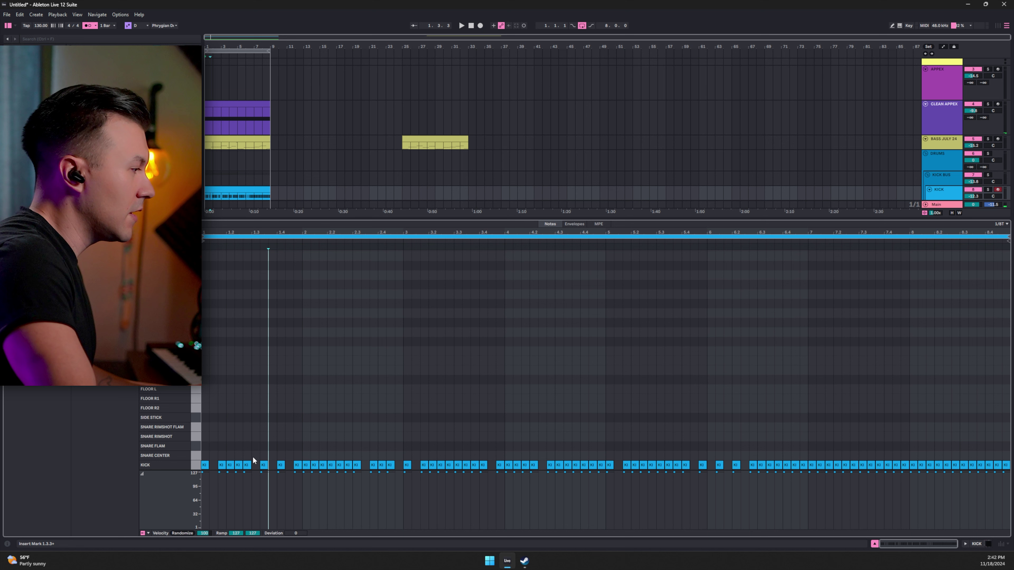
Step: Add a beat-3 snare rimshot and a hi-hat pair, both repeated through bar 8, and play the groove
{"action": "double_click", "coordinate": [256, 455]}
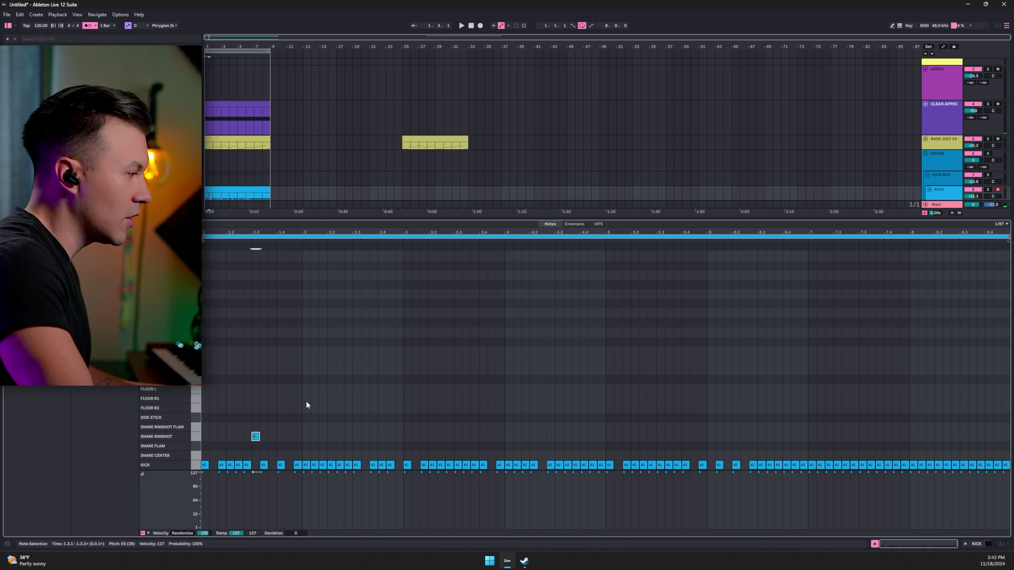
{"action": "key", "text": "ctrl+d"}
{"action": "key", "text": "ctrl+d"}
{"action": "key", "text": "ctrl+d"}
{"action": "key", "text": "ctrl+d"}
{"action": "key", "text": "ctrl+d"}
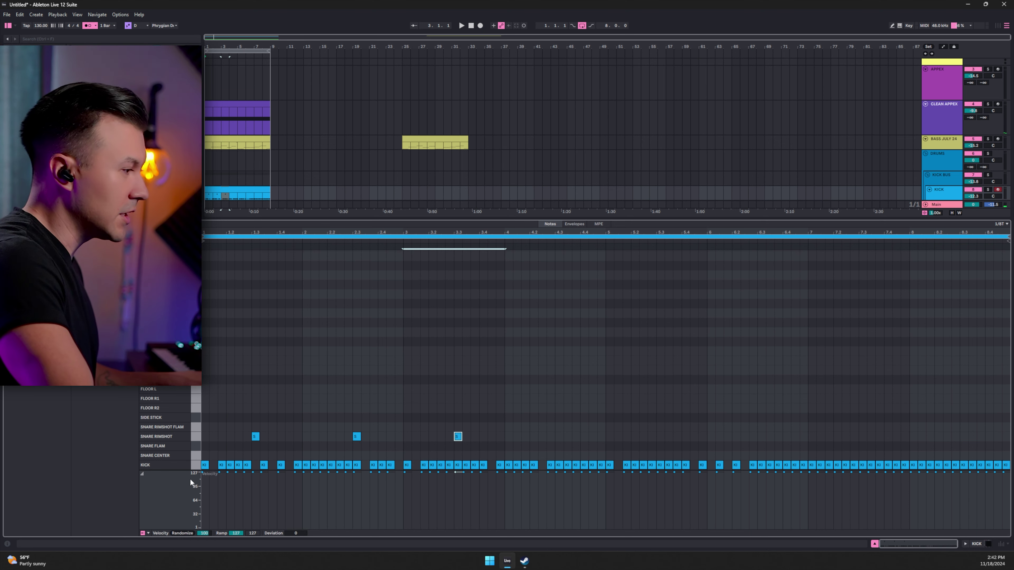
{"action": "key", "text": "ctrl+d"}
{"action": "key", "text": "ctrl+d"}
{"action": "scroll", "coordinate": [251, 338], "scroll_direction": "up", "scroll_amount": 5}
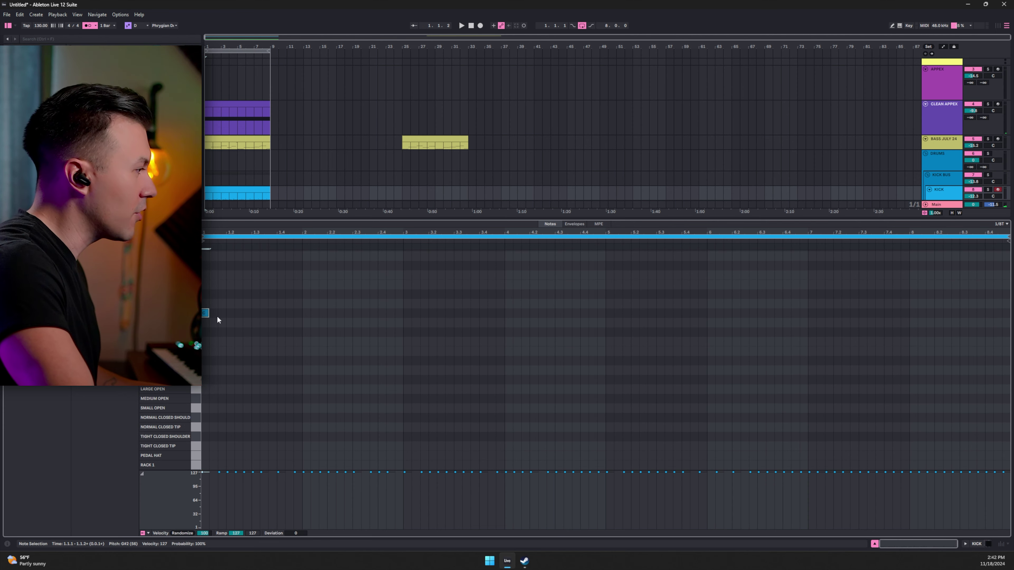
{"action": "double_click", "coordinate": [230, 313]}
{"action": "left_click", "coordinate": [205, 312], "text": "shift"}
{"action": "key", "text": "ctrl+d"}
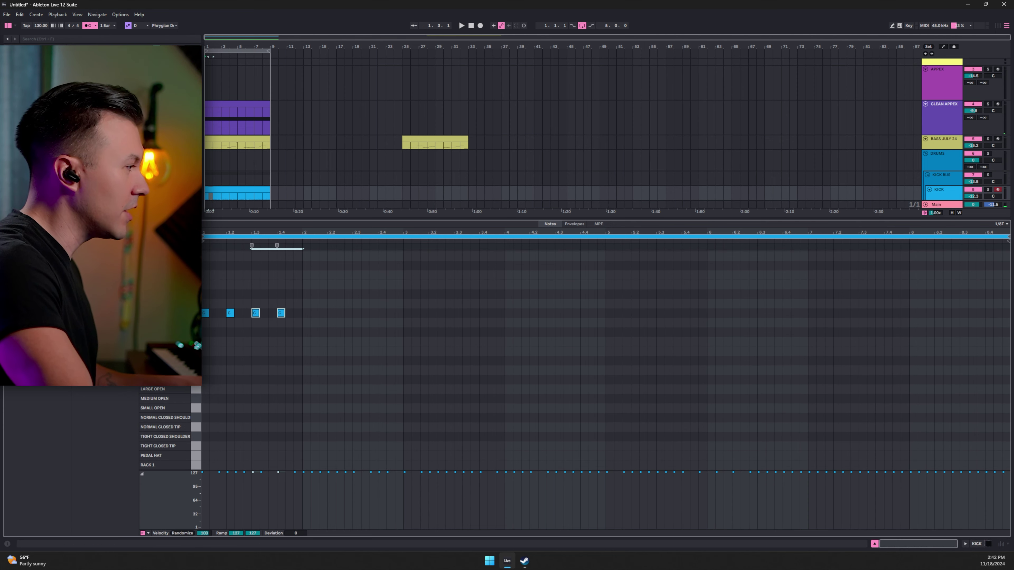
{"action": "key", "text": "ctrl+d"}
{"action": "key", "text": "ctrl+d"}
{"action": "key", "text": "ctrl+d"}
{"action": "key", "text": "ctrl+d"}
{"action": "key", "text": "ctrl+d"}
{"action": "key", "text": "ctrl+d"}
{"action": "key", "text": "ctrl+d"}
{"action": "key", "text": "ctrl+d"}
{"action": "key", "text": "ctrl+d"}
{"action": "key", "text": "ctrl+d"}
{"action": "key", "text": "ctrl+d"}
{"action": "key", "text": "ctrl+d"}
{"action": "key", "text": "ctrl+d"}
{"action": "key", "text": "ctrl+d"}
{"action": "key", "text": "f"}
{"action": "key", "text": "space"}
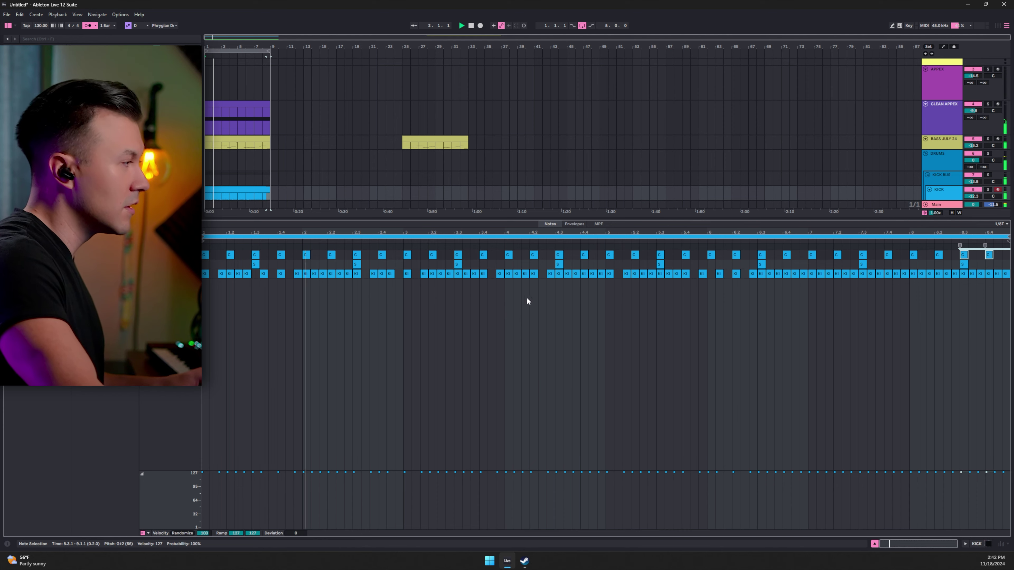
Step: Stop playback and copy the drum clip to bar 25 beneath the second bass clip
{"action": "scroll", "coordinate": [781, 175], "scroll_direction": "down", "scroll_amount": 4}
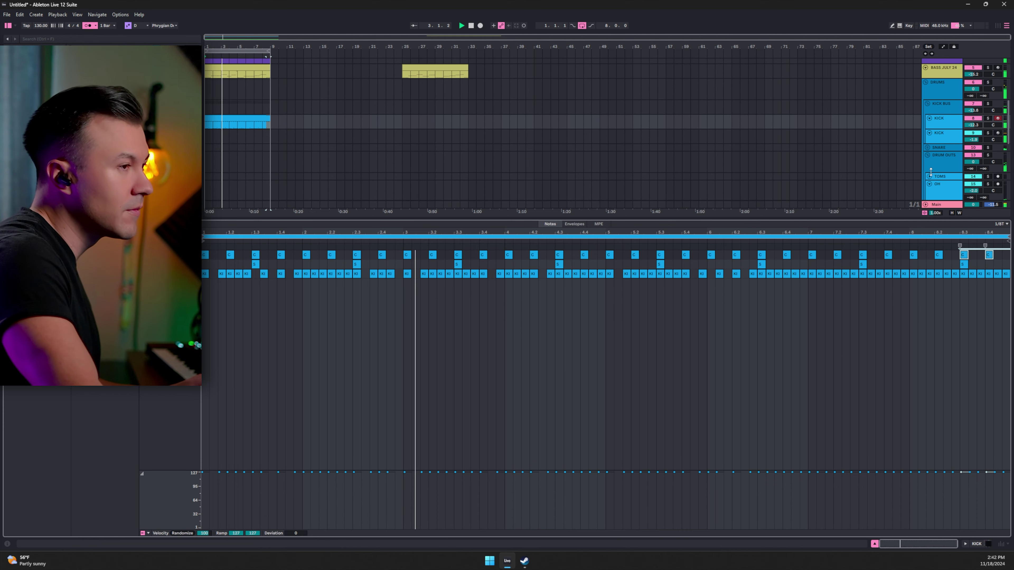
{"action": "scroll", "coordinate": [931, 171], "scroll_direction": "down", "scroll_amount": 1}
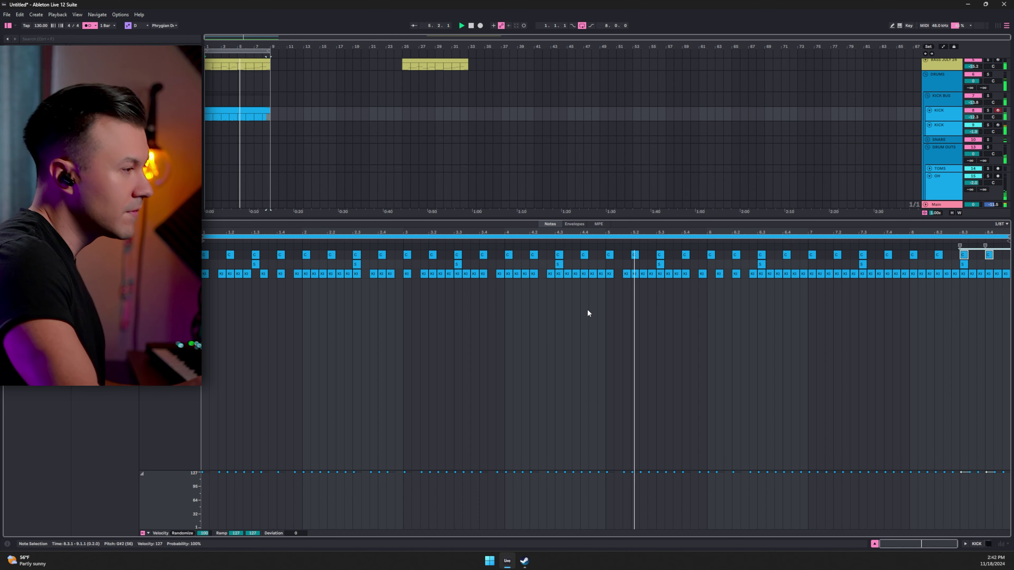
{"action": "key", "text": "ctrl+alt+l"}
{"action": "key", "text": "space"}
{"action": "key", "text": "ctrl+alt+l"}
{"action": "scroll", "coordinate": [295, 165], "scroll_direction": "down", "scroll_amount": 3}
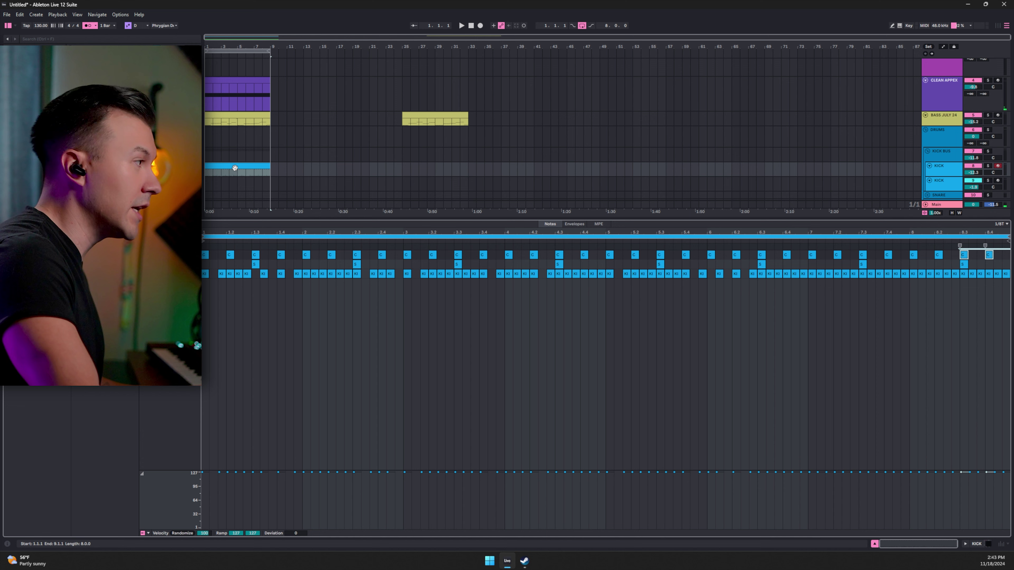
{"action": "left_click_drag", "start_coordinate": [234, 167], "coordinate": [298, 178]}
{"action": "left_click_drag", "start_coordinate": [420, 175], "coordinate": [437, 173]}
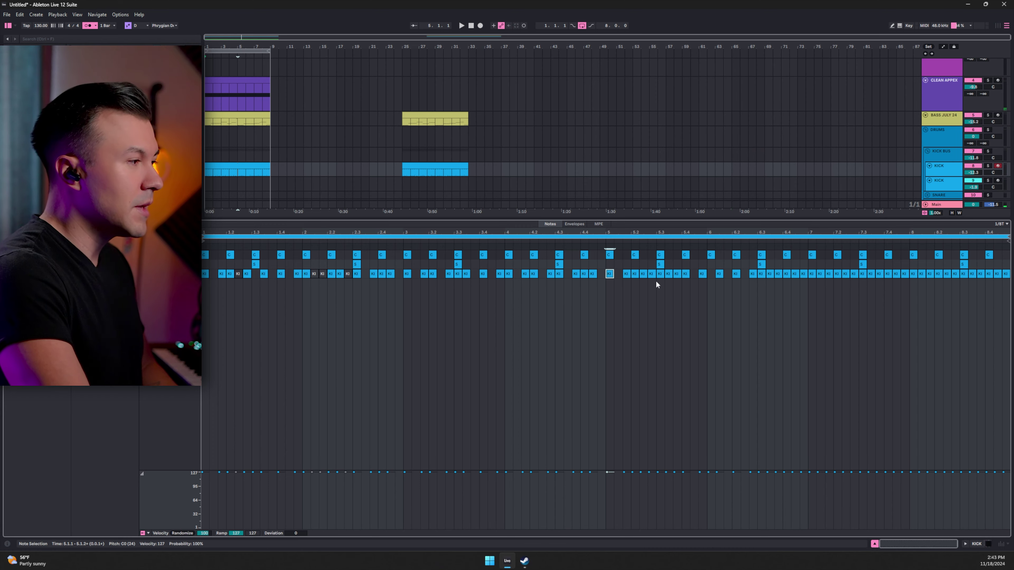
Step: Delete several kick notes, including the one at 7.4, and select the clip's last five kicks
{"action": "double_click", "coordinate": [643, 274]}
{"action": "double_click", "coordinate": [677, 273]}
{"action": "left_click", "coordinate": [769, 273]}
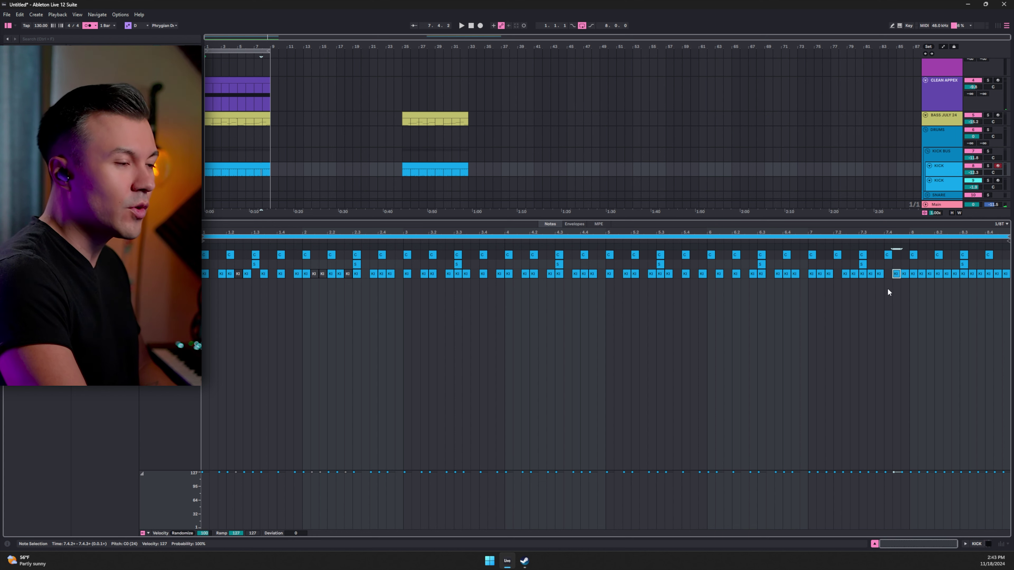
{"action": "double_click", "coordinate": [922, 273]}
{"action": "left_click", "coordinate": [930, 274]}
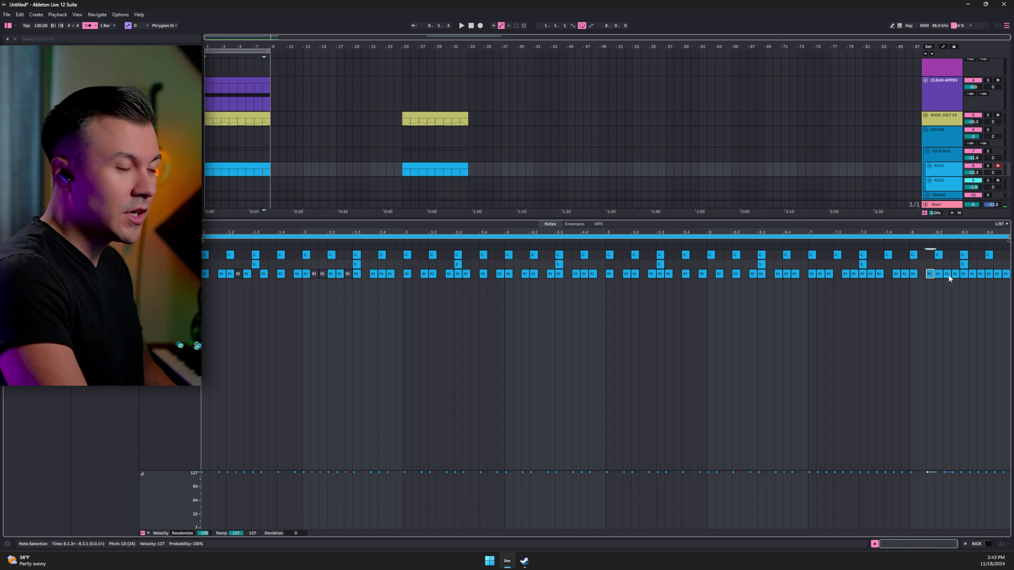
{"action": "left_click_drag", "start_coordinate": [968, 279], "coordinate": [1010, 280]}
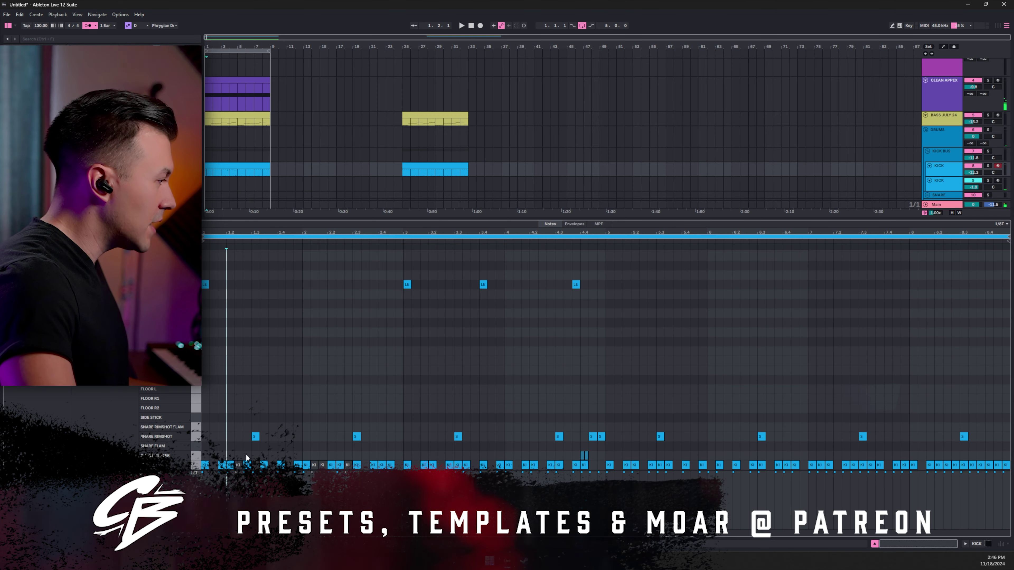
Step: Play the drum clip from the start
{"action": "key", "text": "space"}
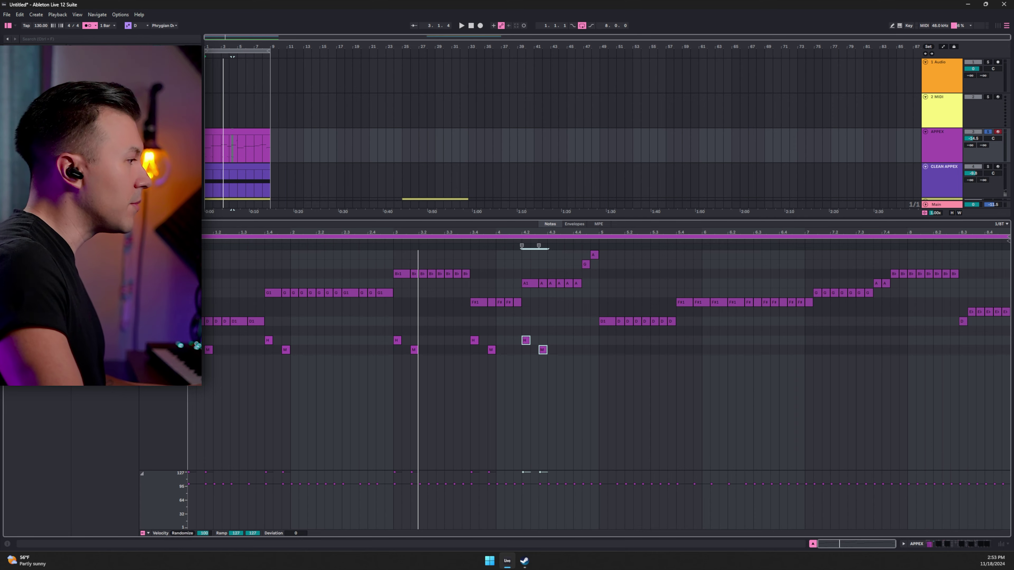
Step: Copy the PALM MUTE SHORT note into the PALM MUTE lane at the clip start, showing only used rows
{"action": "key", "text": "ctrl+z"}
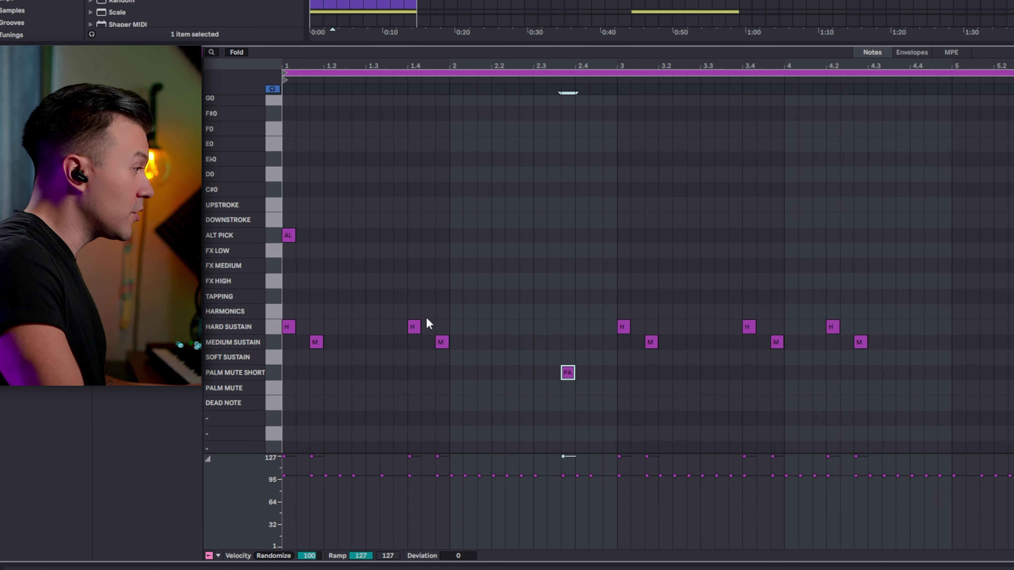
{"action": "left_click_drag", "start_coordinate": [567, 373], "coordinate": [568, 387], "text": "alt"}
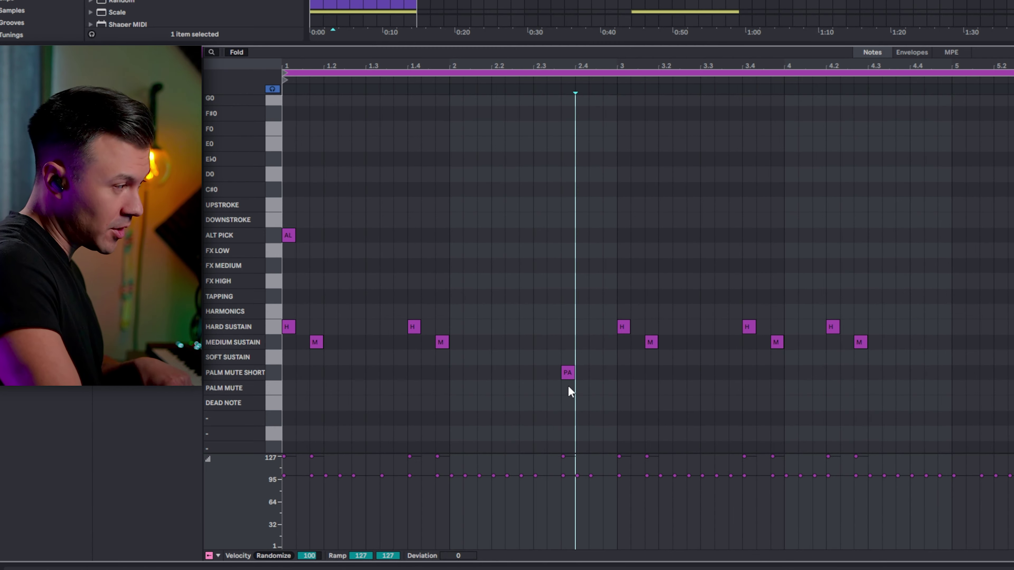
{"action": "left_click", "coordinate": [226, 51]}
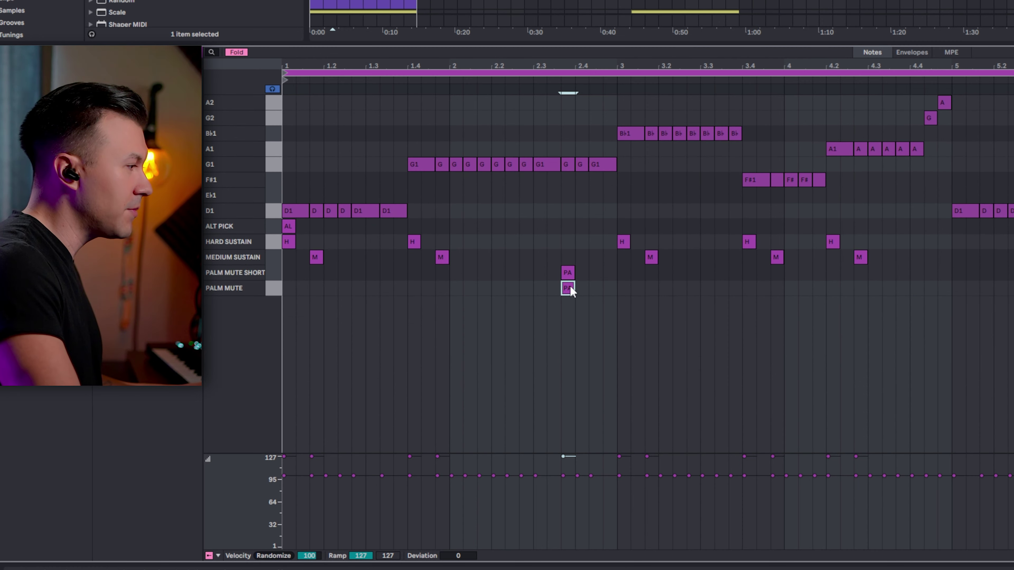
{"action": "left_click_drag", "start_coordinate": [567, 273], "coordinate": [281, 269]}
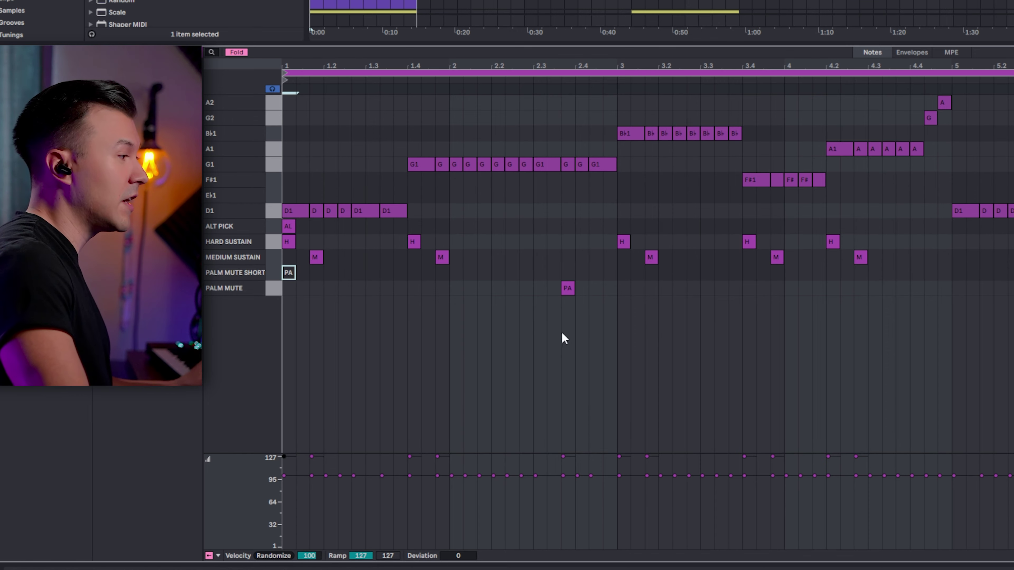
{"action": "key", "text": "space"}
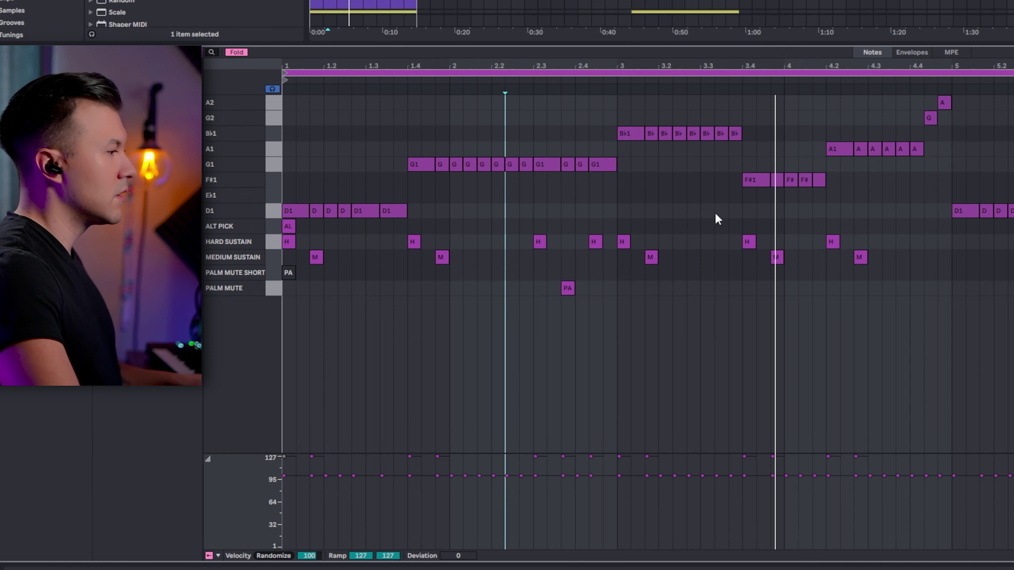
{"action": "key", "text": "space"}
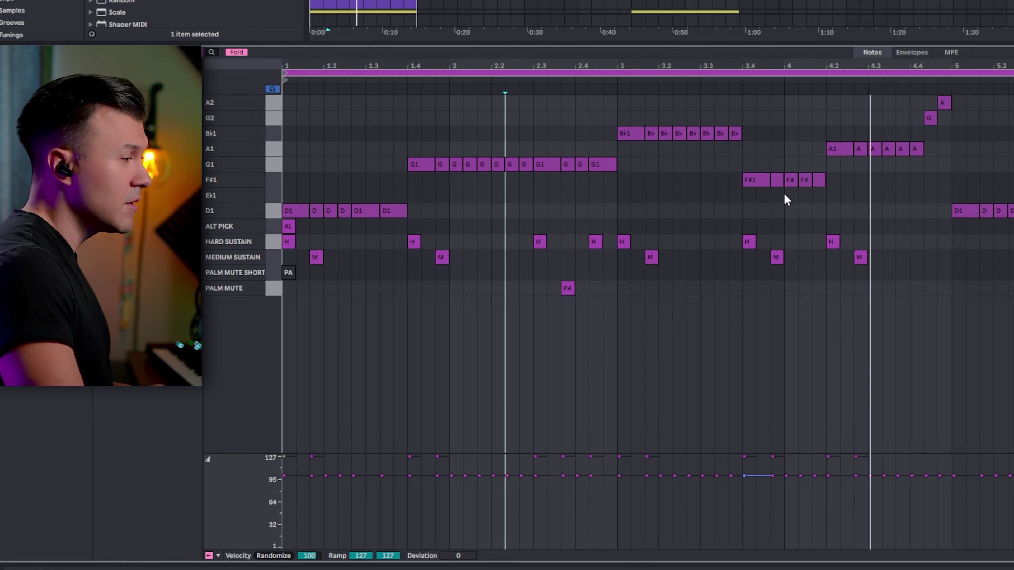
Step: Move the medium sustain note near beat 3.4 onto the PALM MUTE row and play the riff
{"action": "left_click_drag", "start_coordinate": [776, 257], "coordinate": [777, 226]}
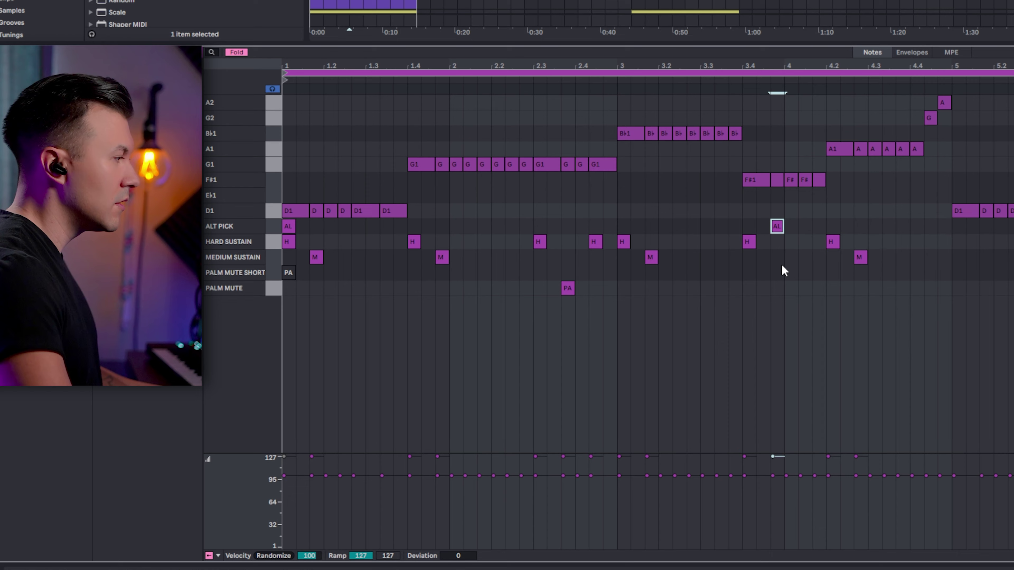
{"action": "left_click_drag", "start_coordinate": [782, 271], "coordinate": [782, 288]}
{"action": "key", "text": "space"}
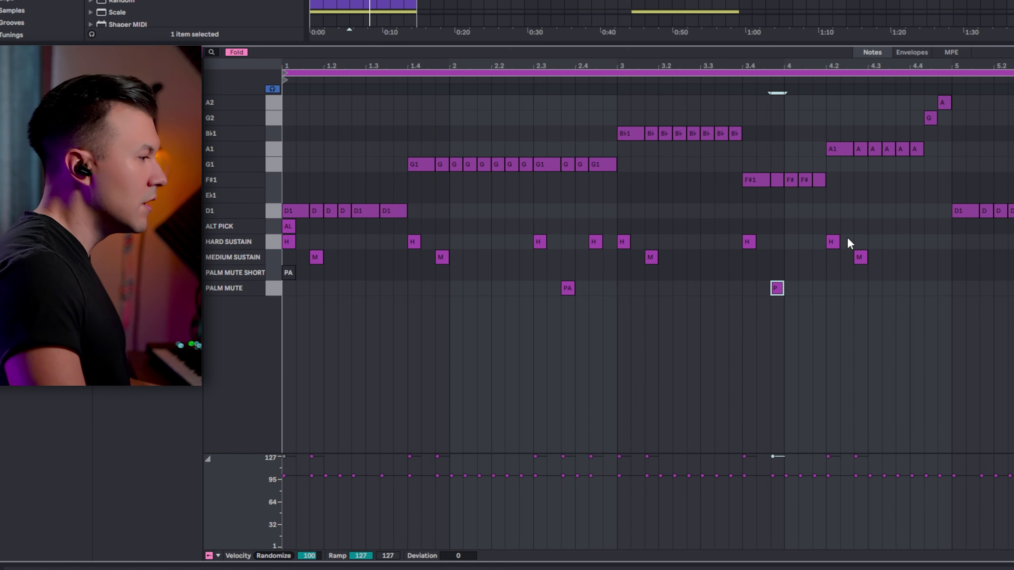
Step: Add a medium sustain note at bar 5, duplicate and nudge copies along, then hide the note editor
{"action": "double_click", "coordinate": [958, 258]}
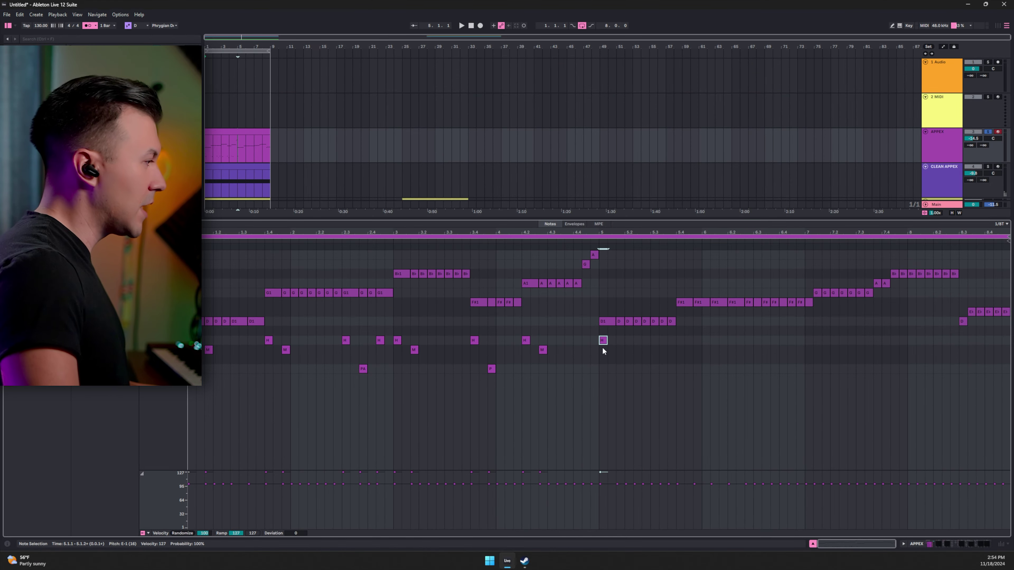
{"action": "key", "text": "ctrl+d"}
{"action": "key", "text": "Right"}
{"action": "key", "text": "Right"}
{"action": "key", "text": "Right"}
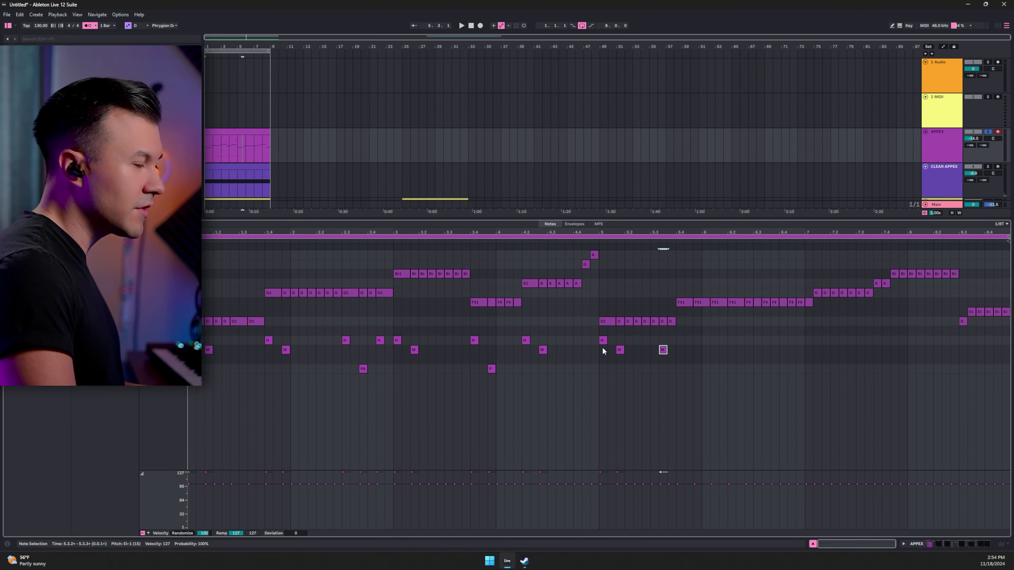
{"action": "key", "text": "Right"}
{"action": "key", "text": "Right"}
{"action": "key", "text": "Right"}
{"action": "key", "text": "Up"}
{"action": "key", "text": "Up"}
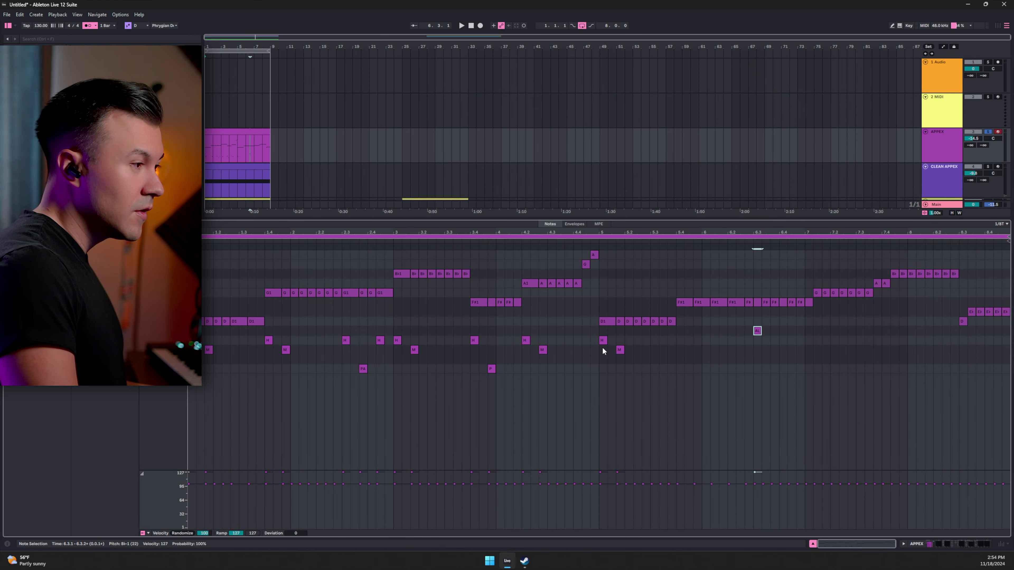
{"action": "key", "text": "Down"}
{"action": "key", "text": "Down"}
{"action": "key", "text": "Down"}
{"action": "key", "text": "Down"}
{"action": "key", "text": "ctrl+d"}
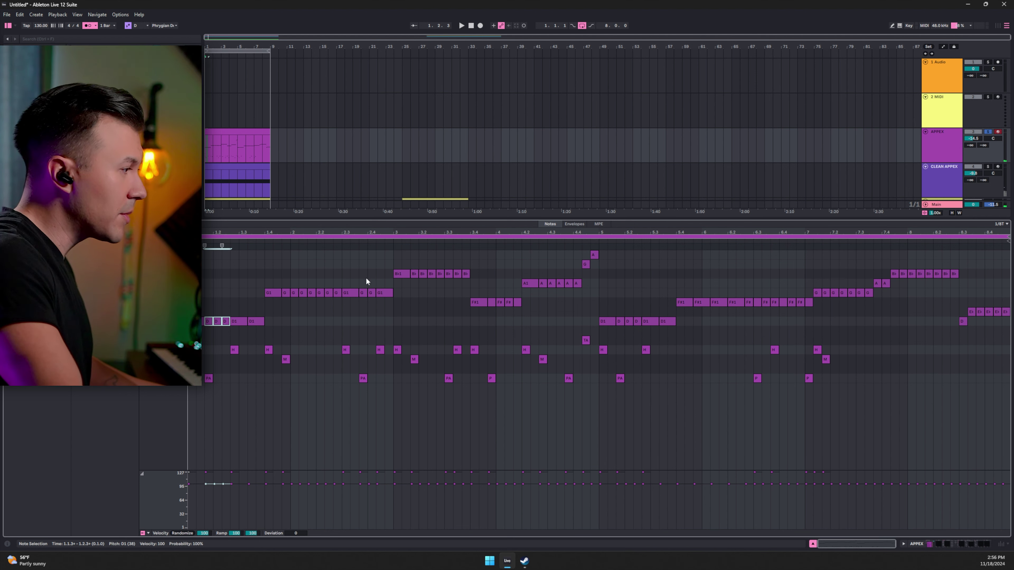
{"action": "left_click_drag", "start_coordinate": [362, 278], "coordinate": [372, 296]}
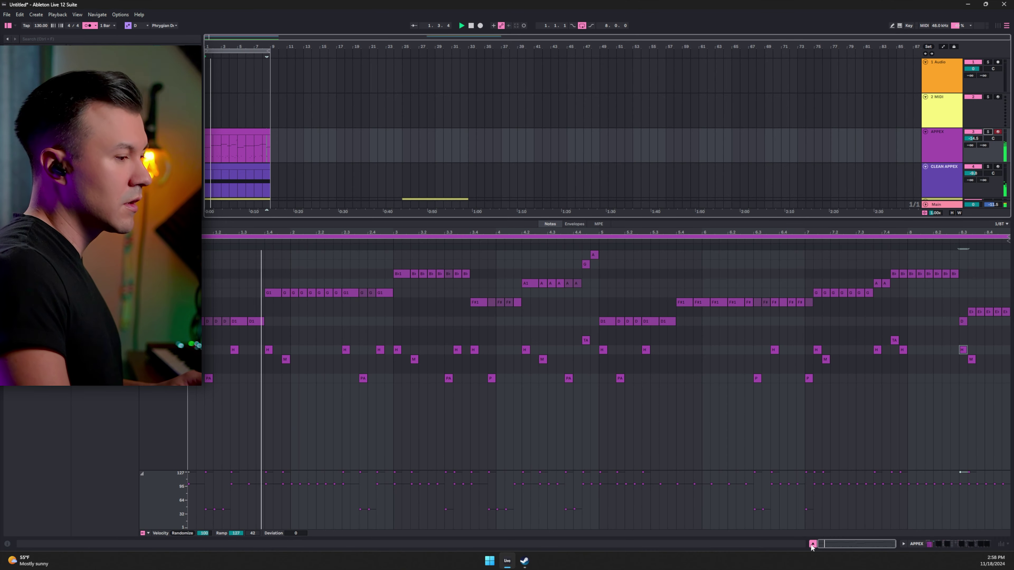
{"action": "key", "text": "ctrl+alt+l"}
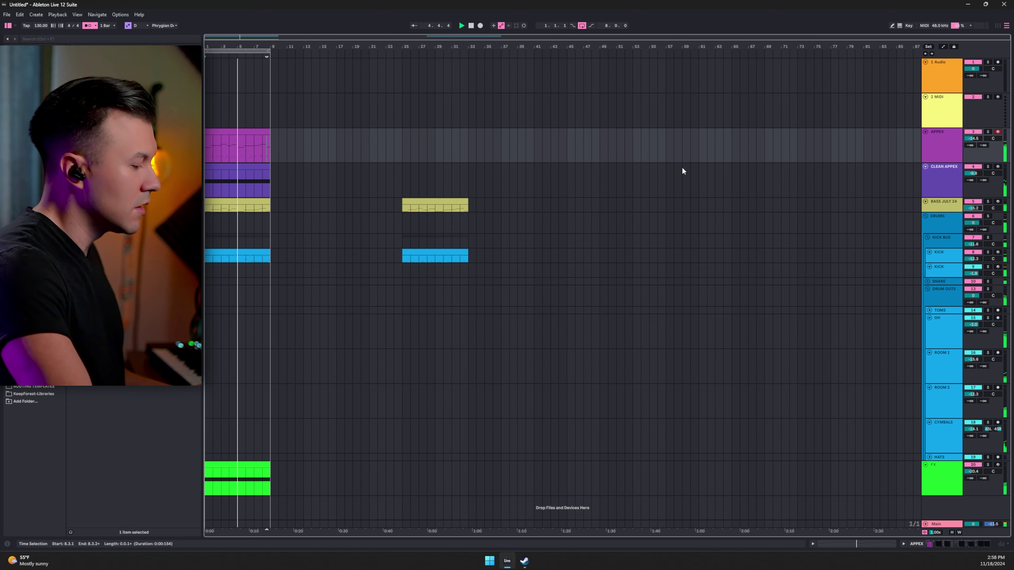
Step: Open the Kontakt instrument on the CLEAN APPEX track and solo the track
{"action": "double_click", "coordinate": [939, 116]}
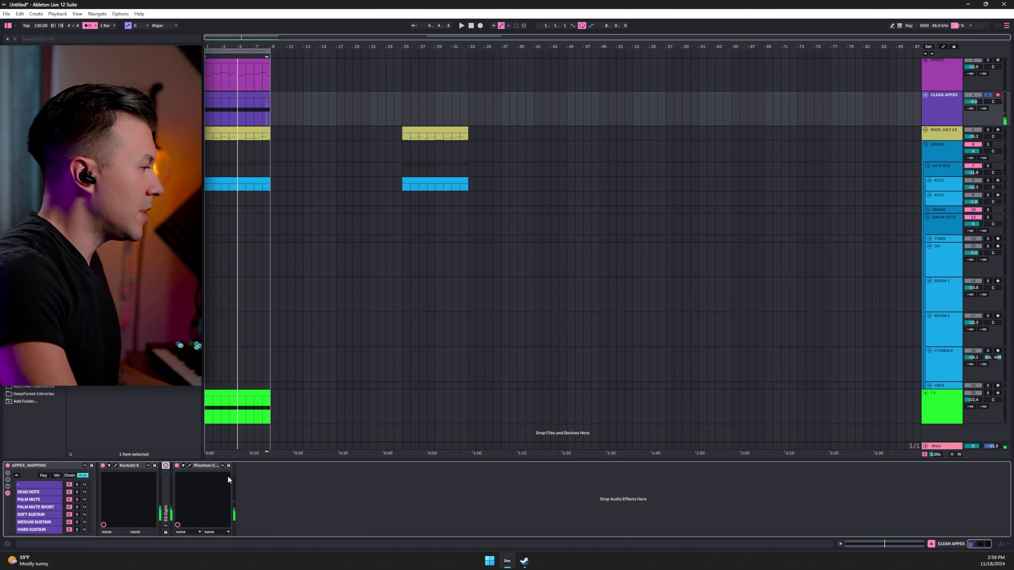
{"action": "left_click", "coordinate": [114, 466]}
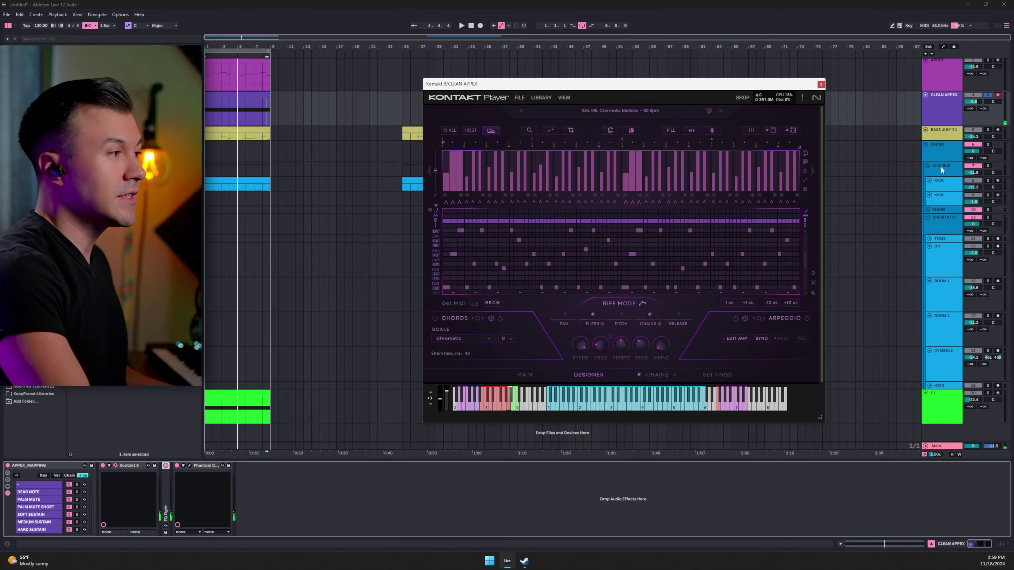
{"action": "left_click", "coordinate": [989, 95]}
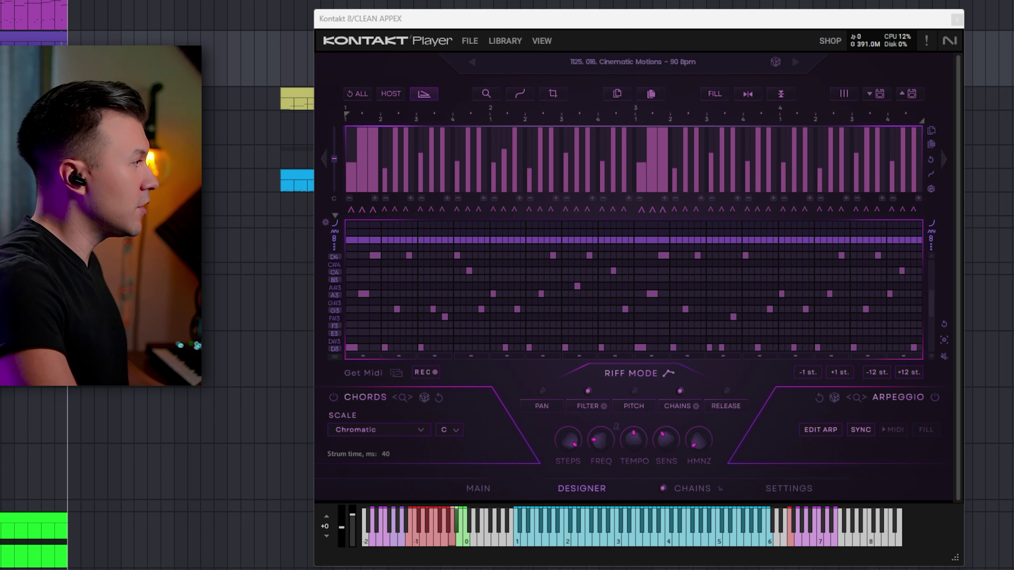
Step: Drag the Appex pattern's MIDI onto CLEAN APPEX as a clip, dismiss the warning, close Kontakt
{"action": "left_click_drag", "start_coordinate": [28, 42], "coordinate": [242, 42]}
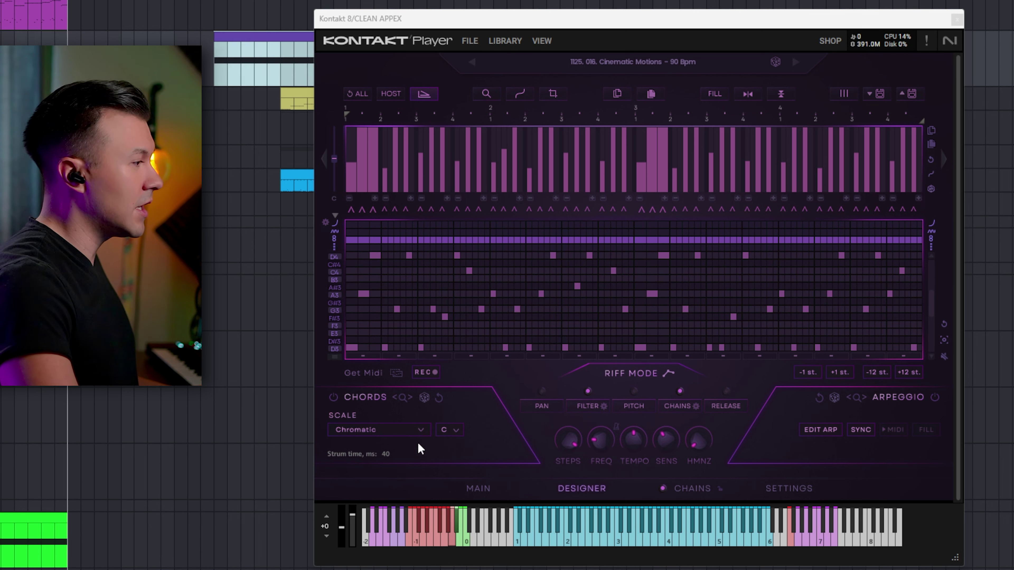
{"action": "left_click_drag", "start_coordinate": [396, 372], "coordinate": [201, 151]}
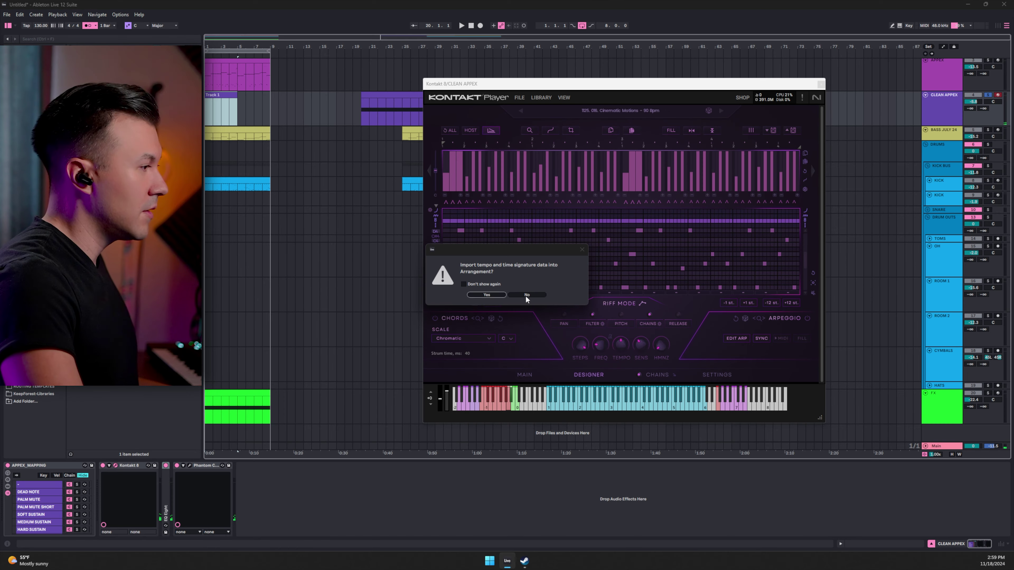
{"action": "left_click", "coordinate": [479, 360]}
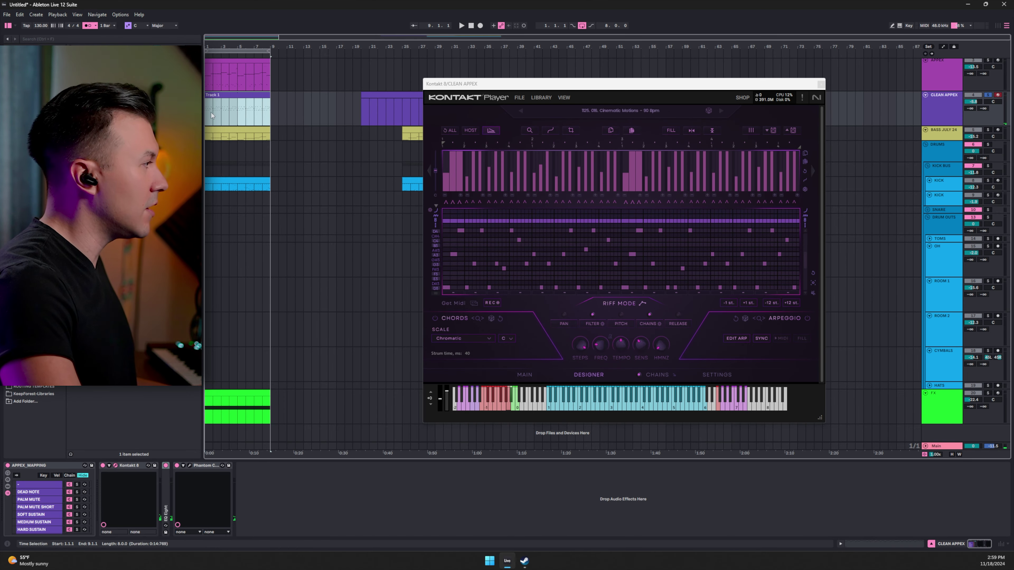
{"action": "left_click", "coordinate": [821, 83]}
{"action": "double_click", "coordinate": [222, 91]}
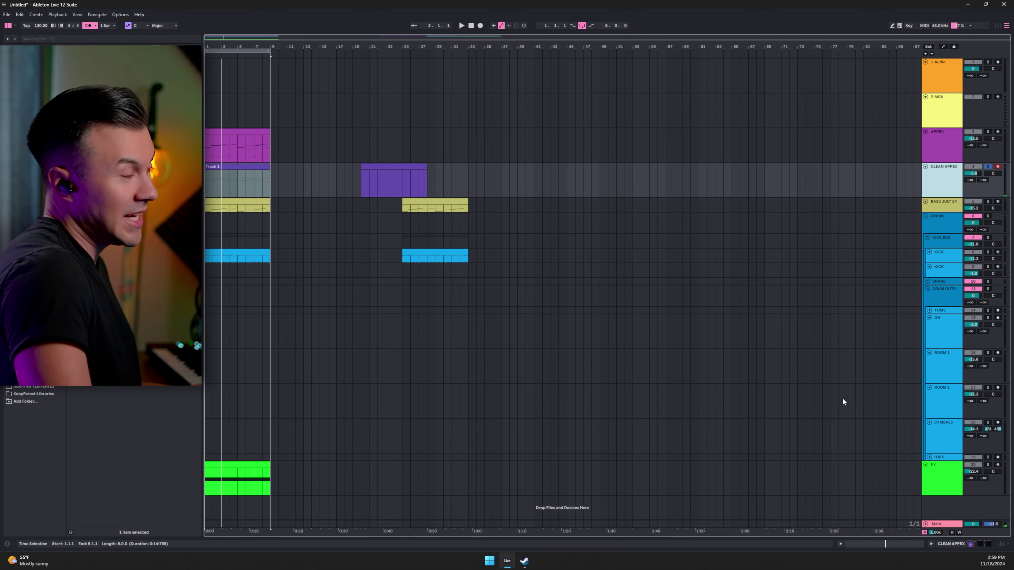
Step: Load BA-1 onto a new track with the LD Scream A preset, then close the plug-in and note editor
{"action": "left_click", "coordinate": [43, 36]}
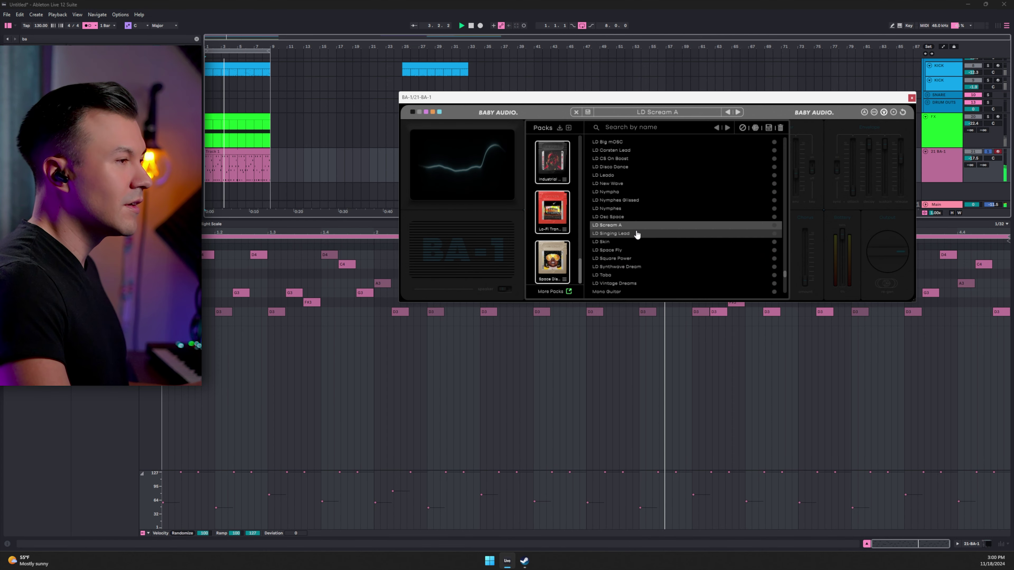
{"action": "left_click", "coordinate": [665, 113]}
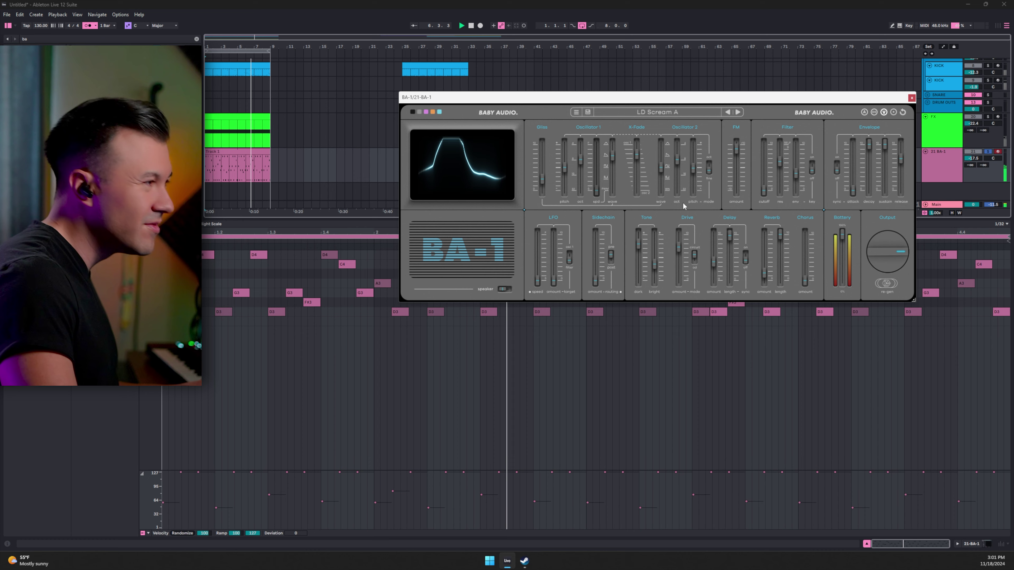
{"action": "left_click", "coordinate": [911, 98]}
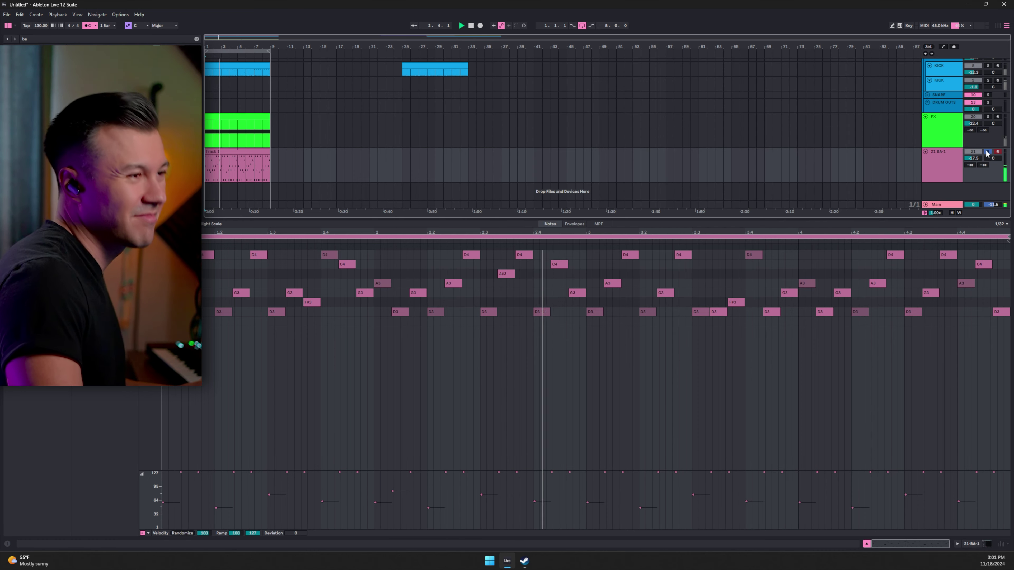
{"action": "left_click", "coordinate": [867, 544]}
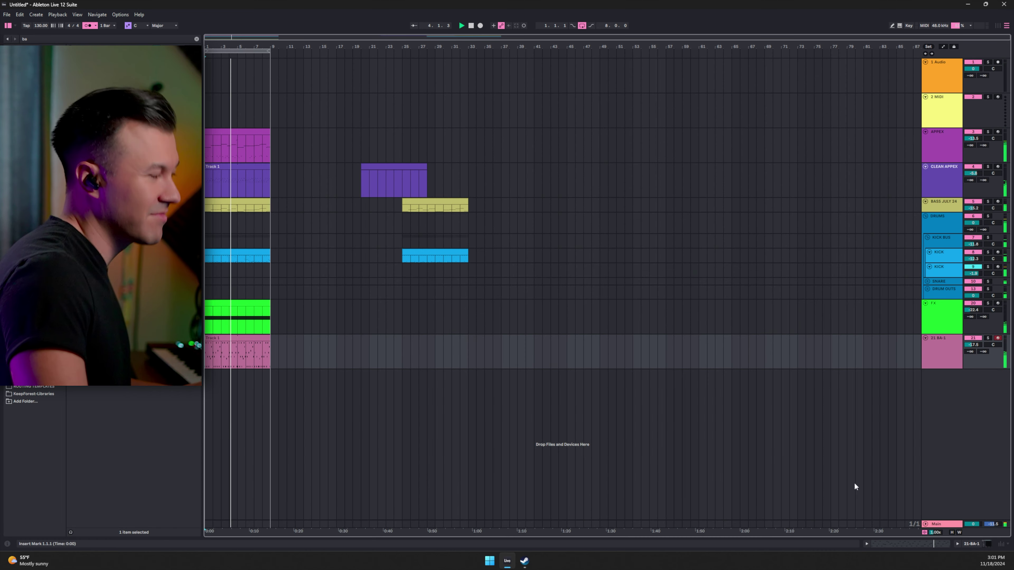
Step: Set BA-1's Chorus to 0 and Chaos to about 97, and pick the grey-red colour theme
{"action": "double_click", "coordinate": [949, 349]}
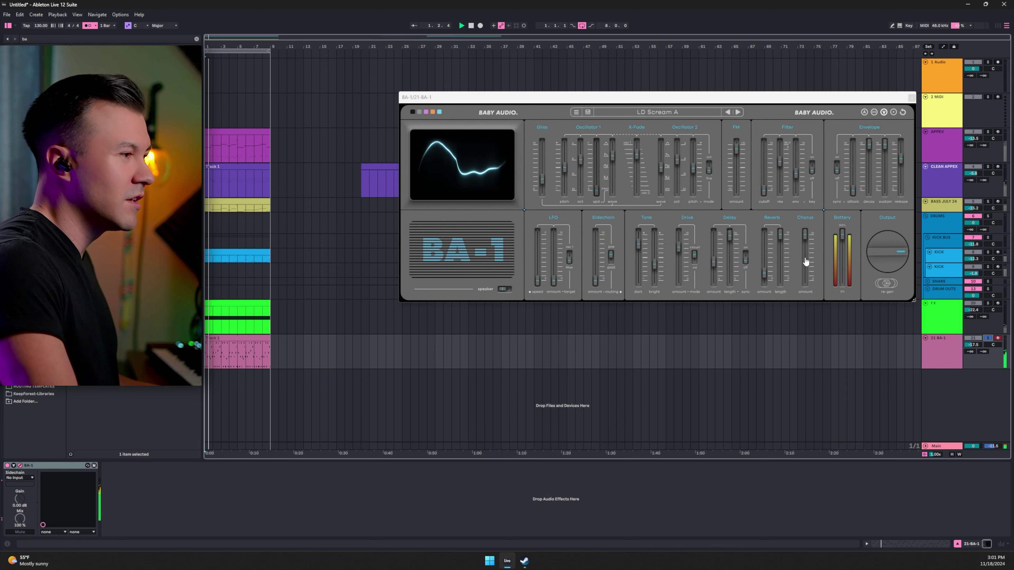
{"action": "mouse_move", "coordinate": [806, 231]}
{"action": "left_mouse_down"}
{"action": "mouse_move", "coordinate": [812, 280]}
{"action": "mouse_move", "coordinate": [806, 235]}
{"action": "left_mouse_up"}
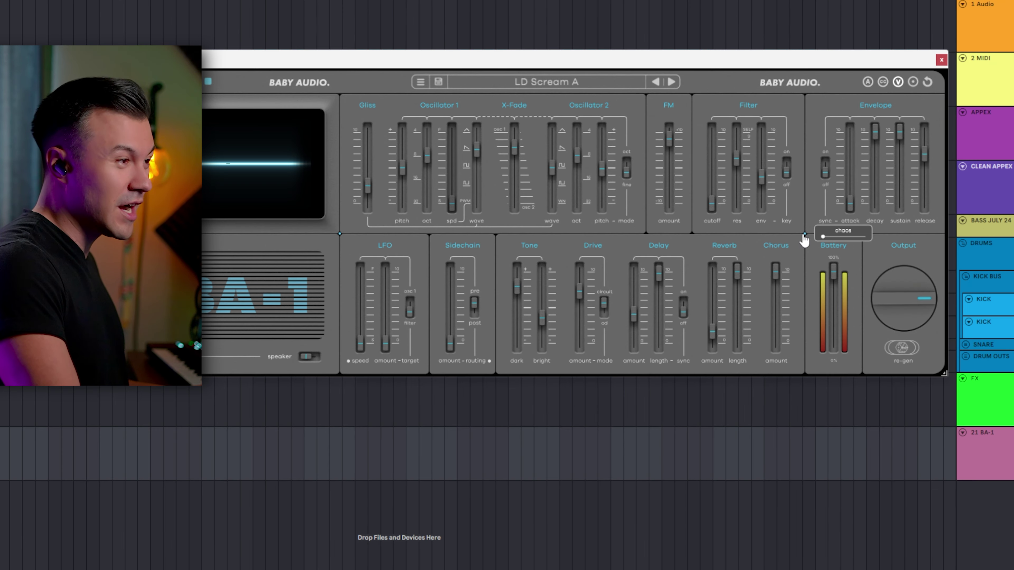
{"action": "left_click_drag", "start_coordinate": [821, 239], "coordinate": [825, 242]}
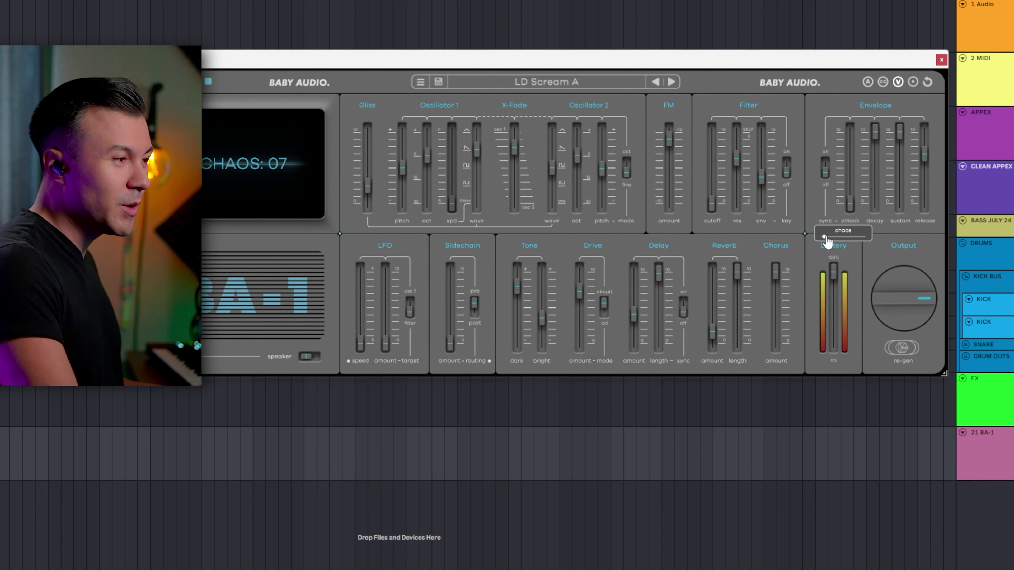
{"action": "mouse_move", "coordinate": [825, 238]}
{"action": "left_mouse_down"}
{"action": "mouse_move", "coordinate": [866, 236]}
{"action": "mouse_move", "coordinate": [827, 236]}
{"action": "left_mouse_up"}
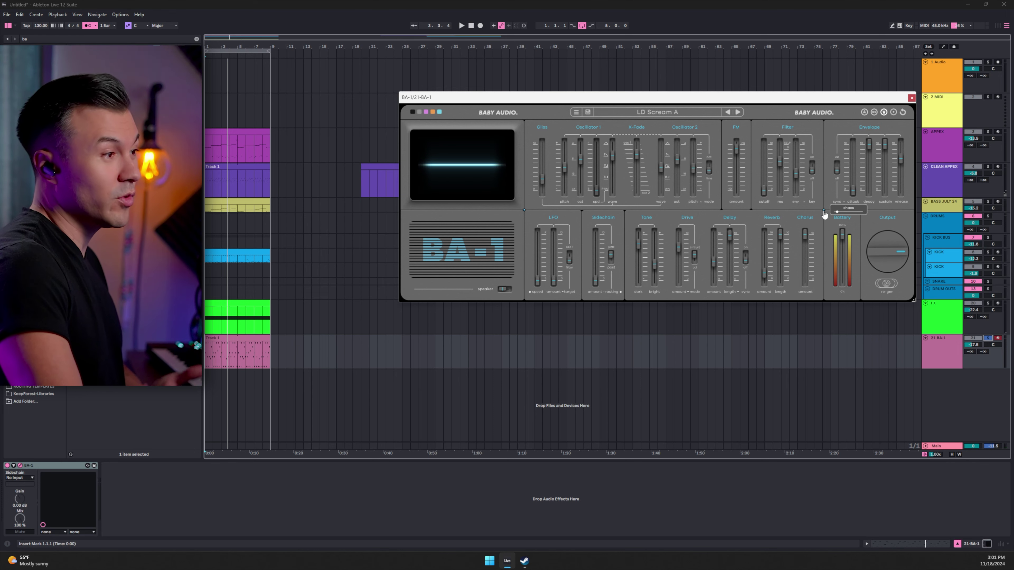
{"action": "left_click", "coordinate": [420, 112]}
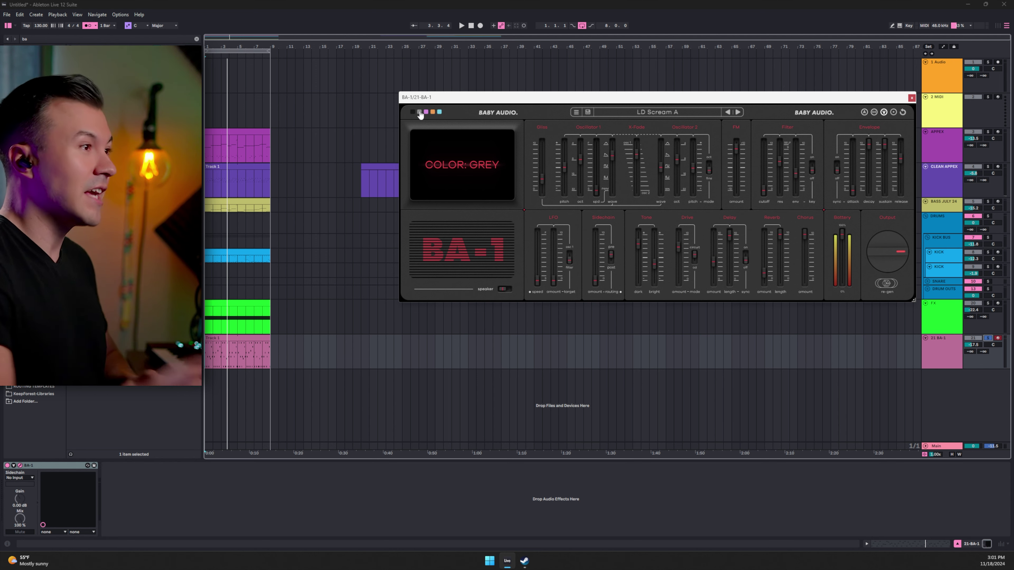
{"action": "left_click", "coordinate": [911, 98]}
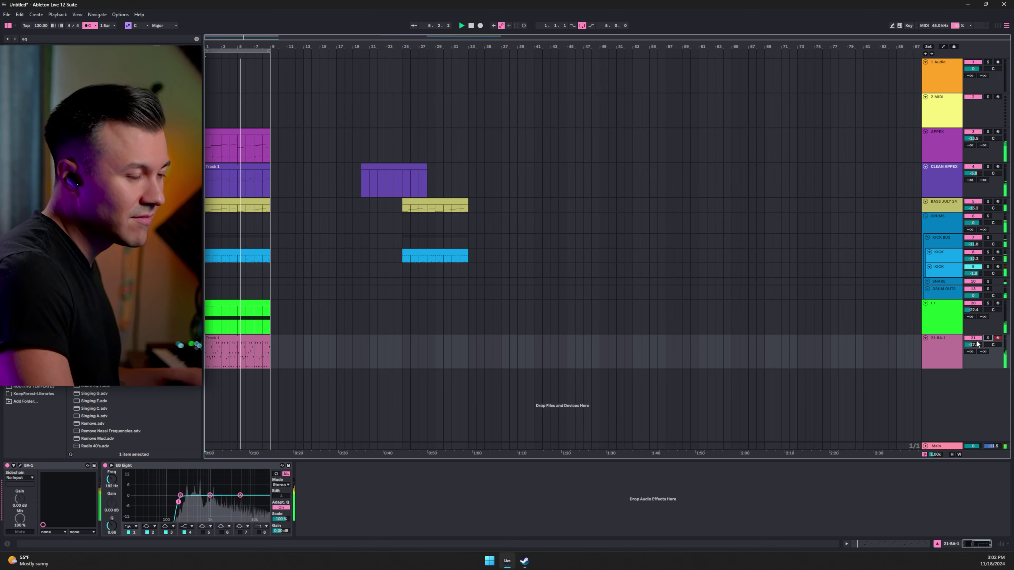
Step: Lower the BA-1 volume slightly and copy the riff and green FX clips into bars 1–8
{"action": "left_click_drag", "start_coordinate": [973, 345], "coordinate": [974, 355]}
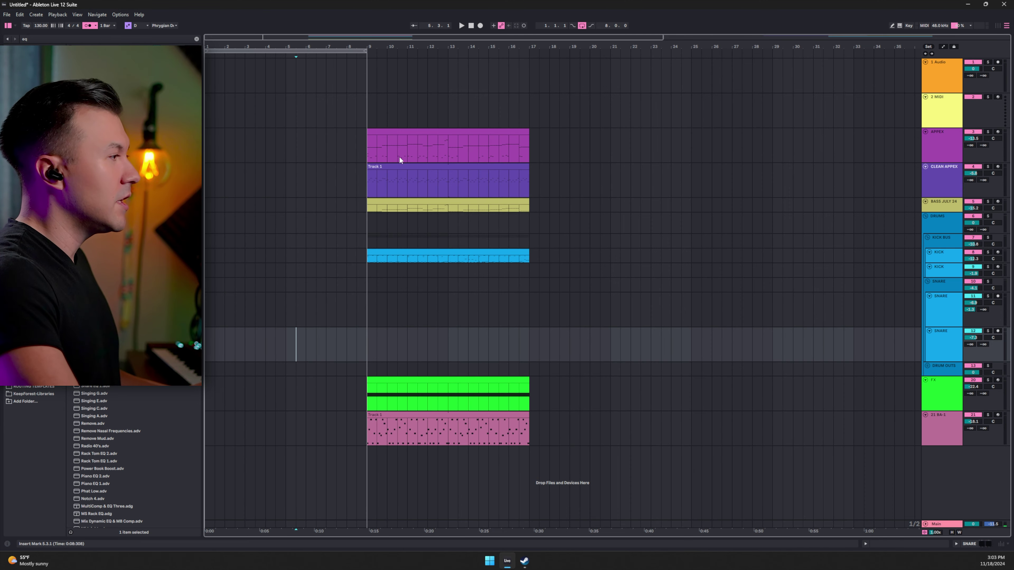
{"action": "left_click_drag", "start_coordinate": [402, 165], "coordinate": [259, 167]}
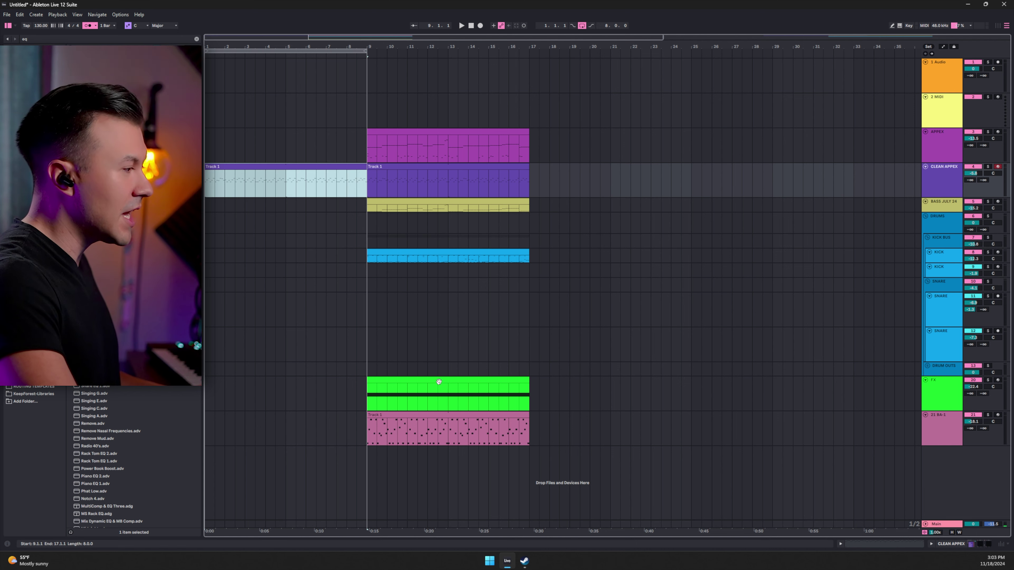
{"action": "left_click_drag", "start_coordinate": [439, 382], "coordinate": [210, 391]}
{"action": "left_click", "coordinate": [211, 391]}
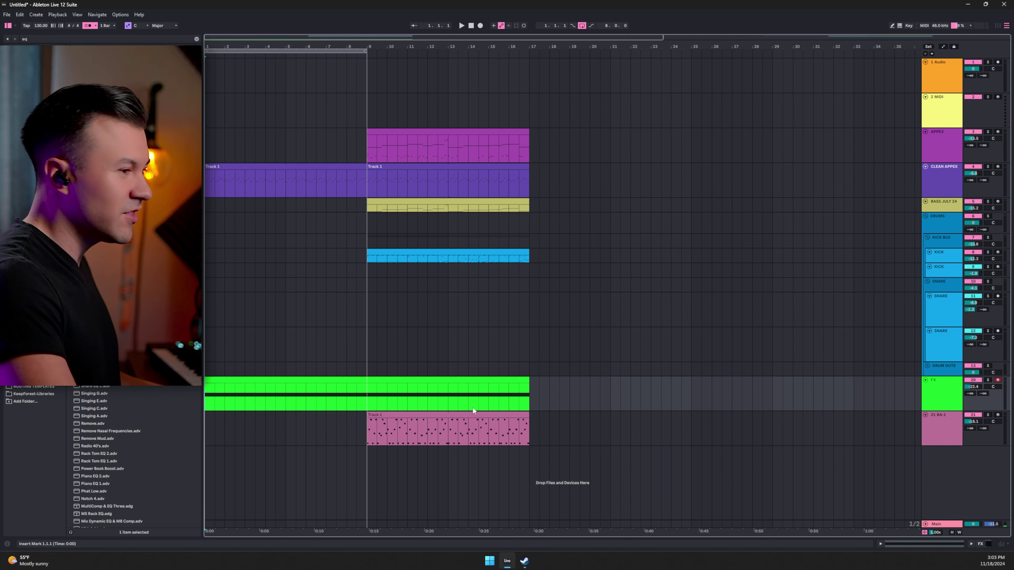
Step: Rename the FX track to PAD, stop playback and turn the metronome off
{"action": "type", "text": "PAD"}
{"action": "key", "text": "Return"}
{"action": "key", "text": "space"}
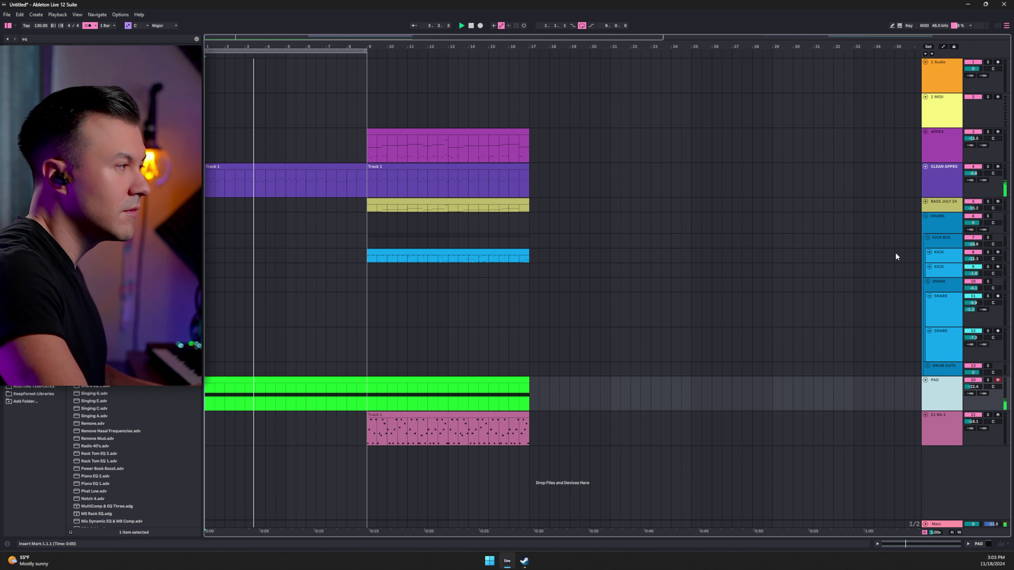
{"action": "left_click", "coordinate": [939, 182]}
{"action": "key", "text": "space"}
{"action": "left_click", "coordinate": [916, 178]}
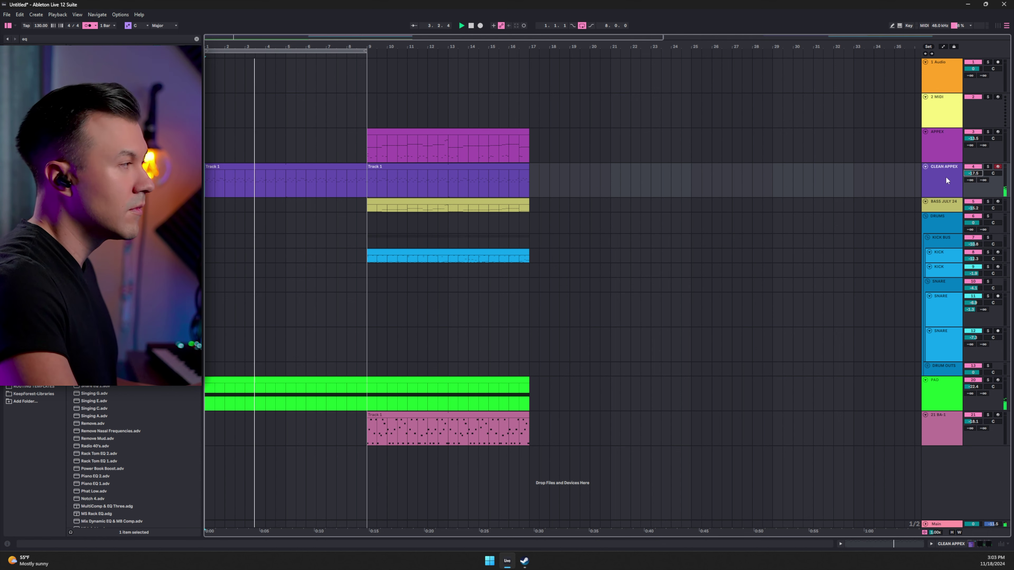
{"action": "left_click", "coordinate": [87, 26]}
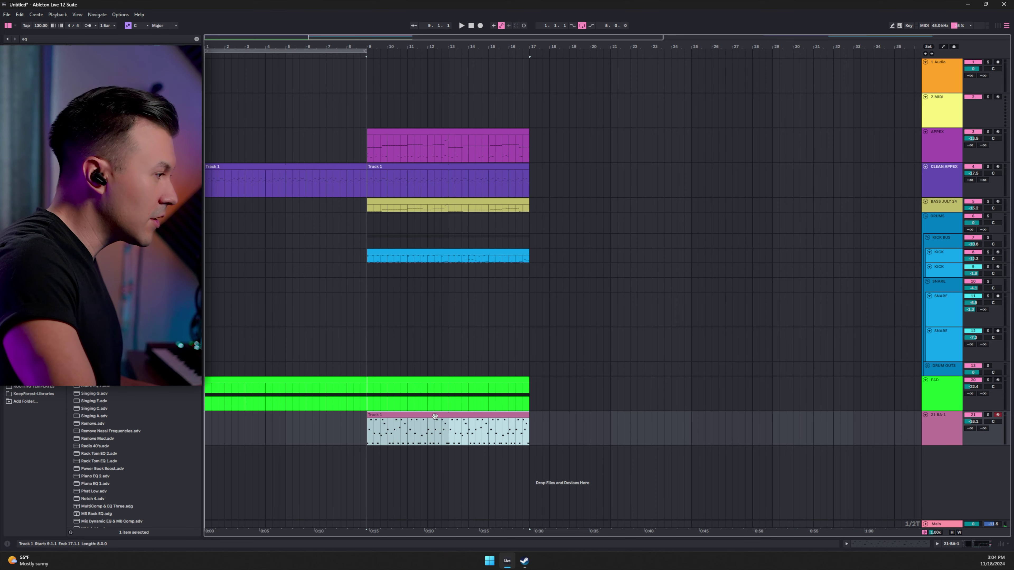
Step: In automation mode, start BA-1's Track Volume from −∞ dB at bar 1
{"action": "left_click", "coordinate": [259, 424]}
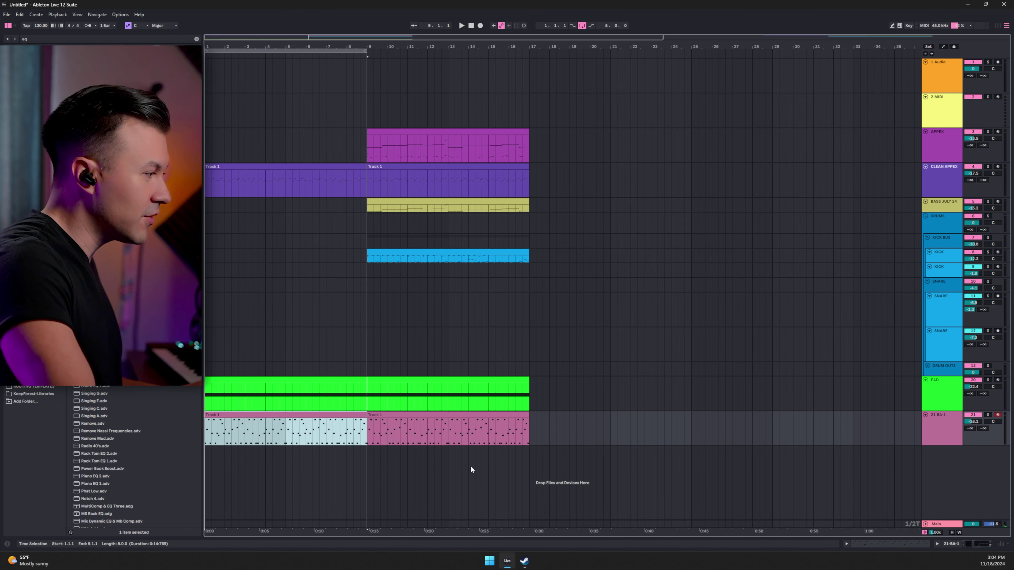
{"action": "key", "text": "a"}
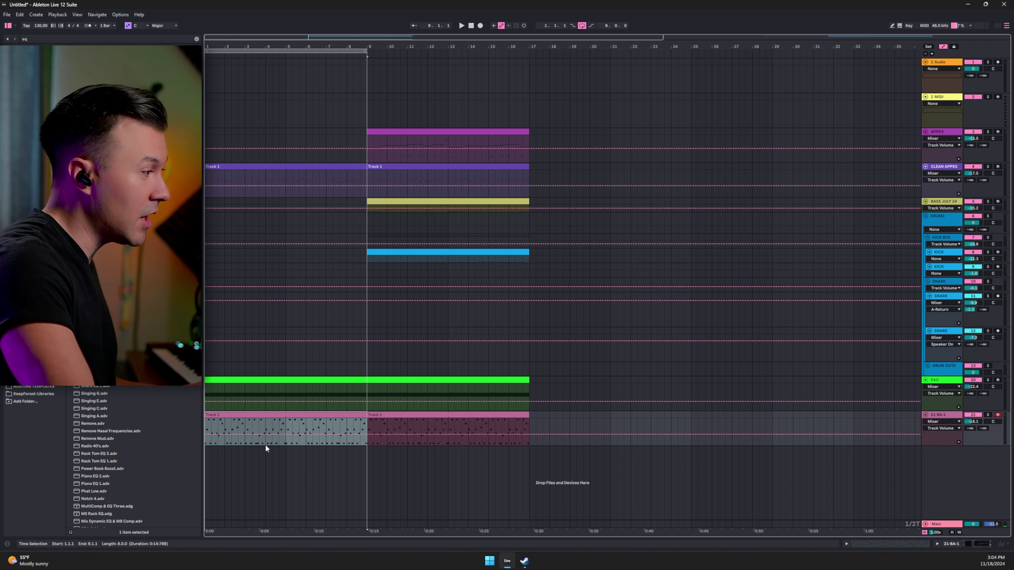
{"action": "left_click", "coordinate": [337, 434]}
{"action": "left_click_drag", "start_coordinate": [208, 434], "coordinate": [205, 445]}
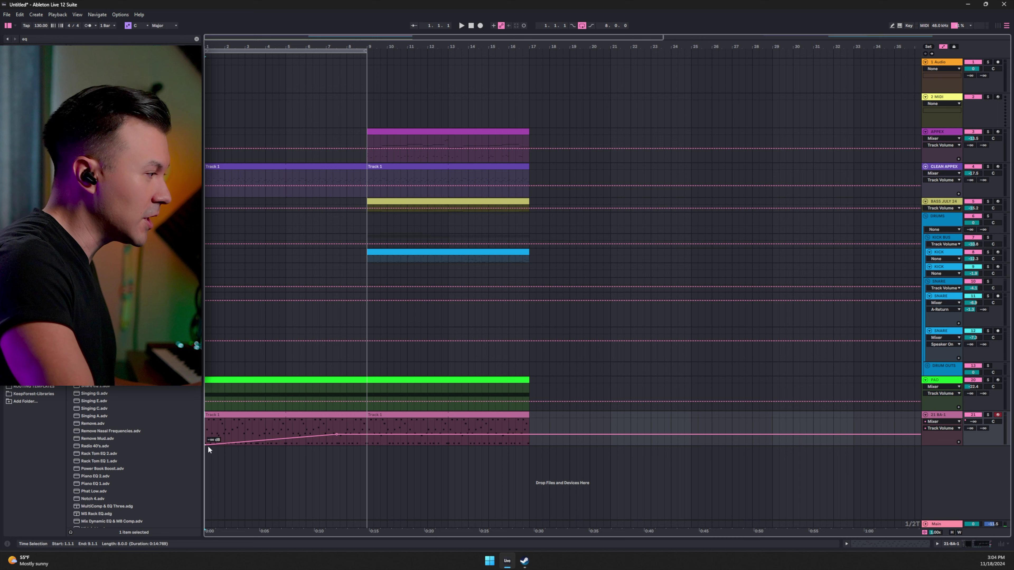
{"action": "key", "text": "space"}
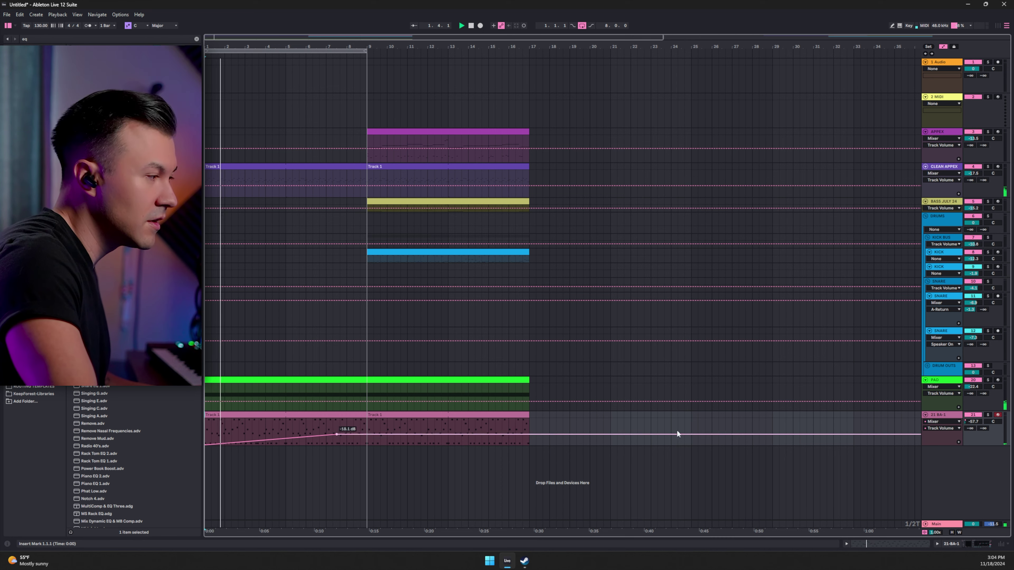
Step: Add a BA-1 volume breakpoint at bar 9 and shape the fade-in ramp leading up to it
{"action": "left_click", "coordinate": [367, 435]}
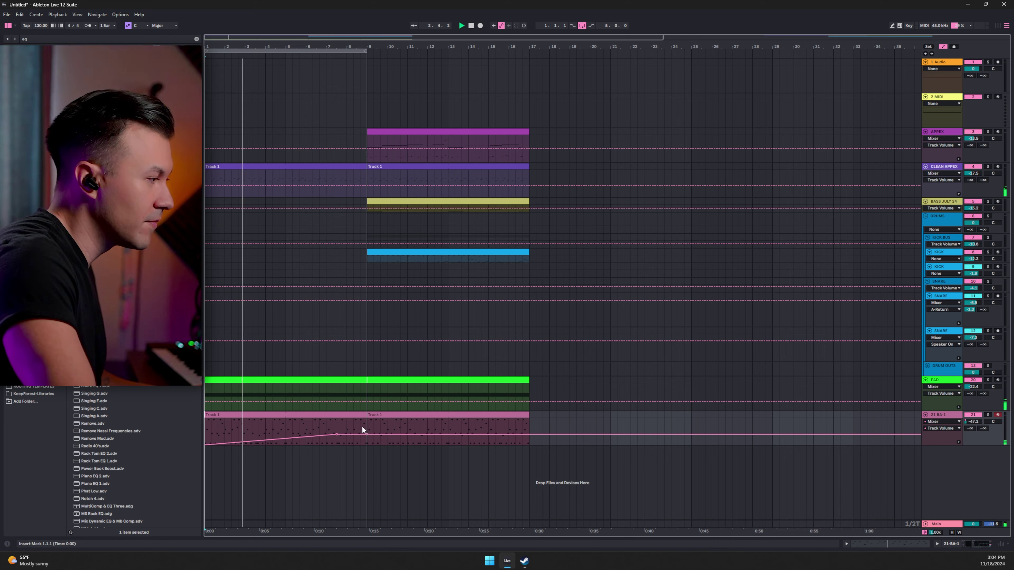
{"action": "left_click", "coordinate": [352, 437]}
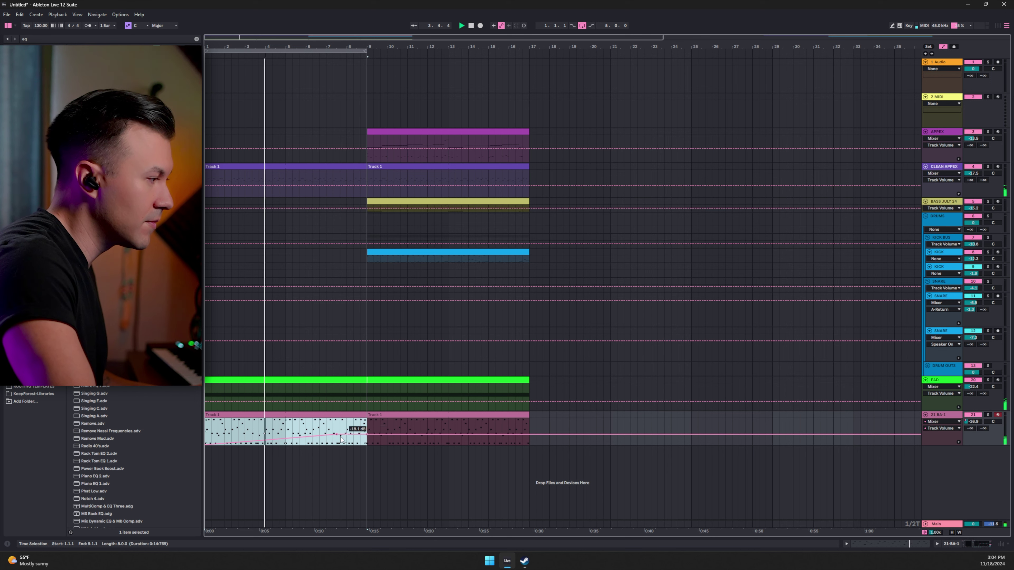
{"action": "left_click_drag", "start_coordinate": [351, 437], "coordinate": [351, 441]}
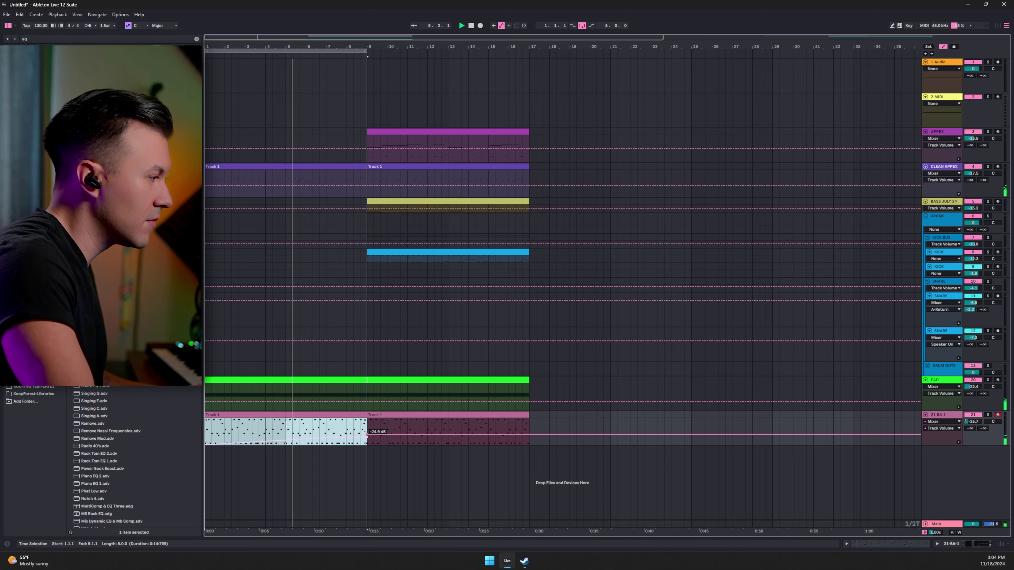
{"action": "left_click", "coordinate": [346, 425]}
{"action": "key", "text": "a"}
{"action": "key", "text": "a"}
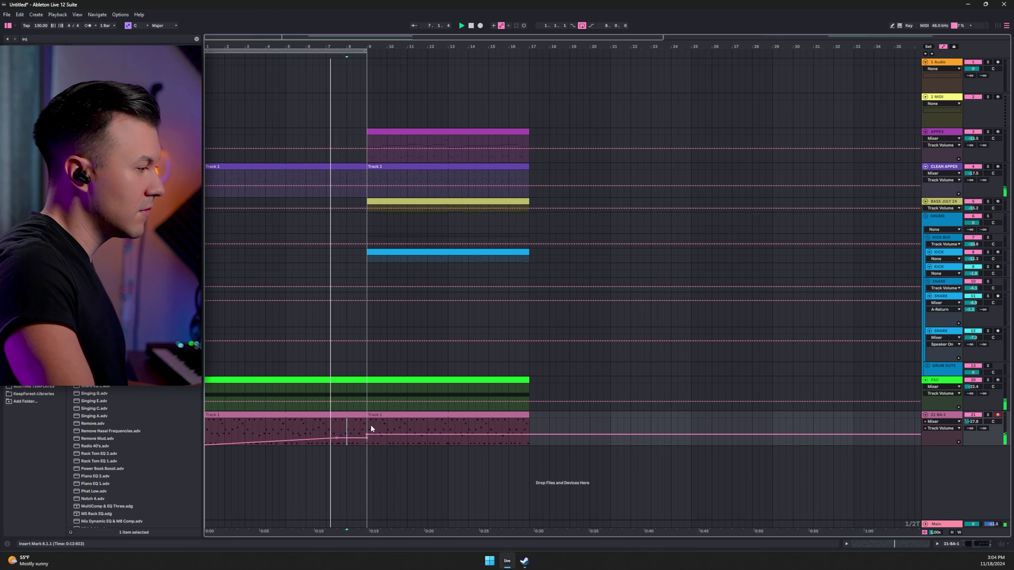
{"action": "left_click_drag", "start_coordinate": [354, 440], "coordinate": [354, 442]}
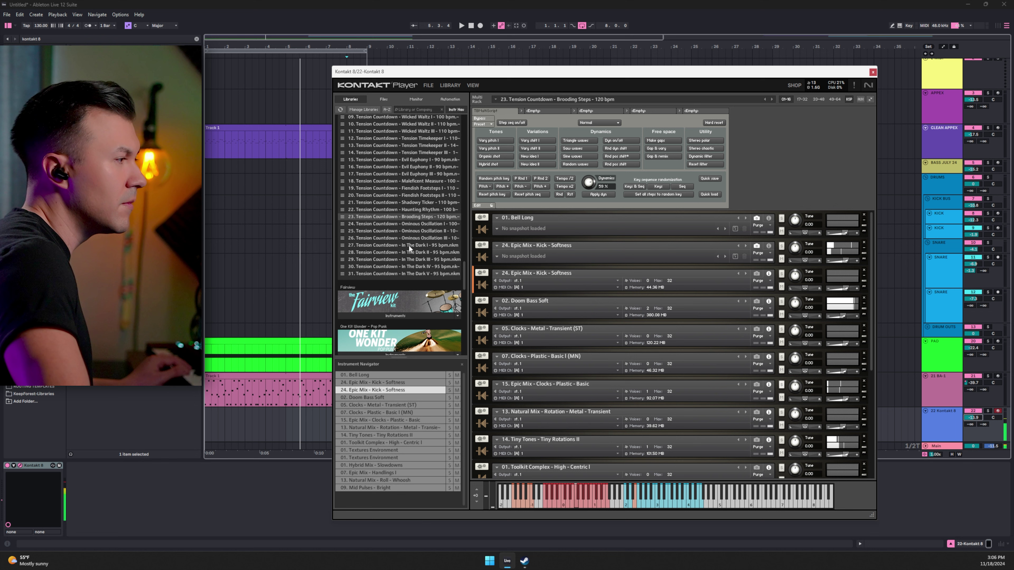
Step: Load the Tension Countdown – Eerie Enigma I multi from Kontakt's Libraries browser
{"action": "double_click", "coordinate": [403, 266]}
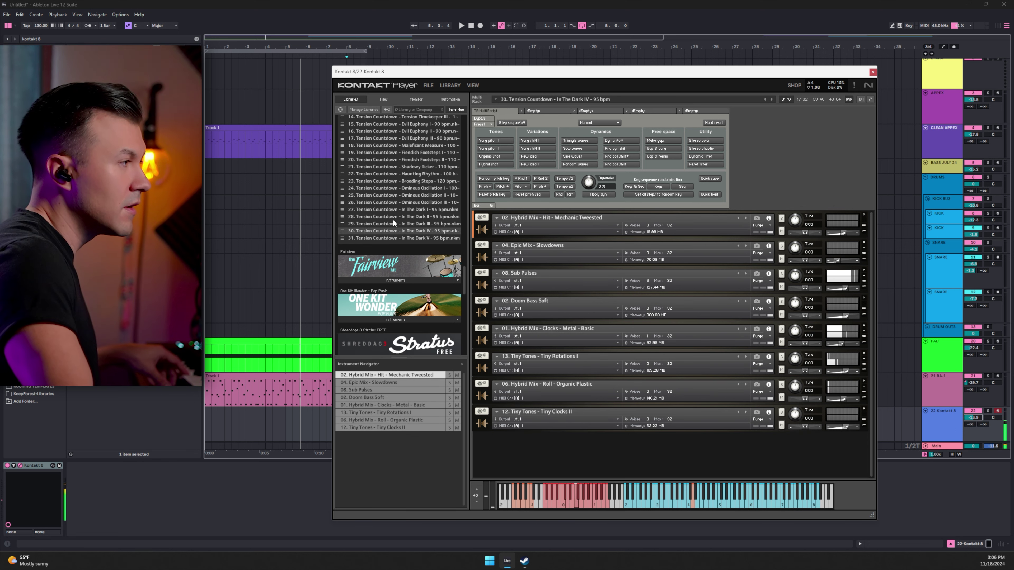
{"action": "scroll", "coordinate": [393, 223], "scroll_direction": "up", "scroll_amount": 3}
{"action": "scroll", "coordinate": [393, 212], "scroll_direction": "up", "scroll_amount": 3}
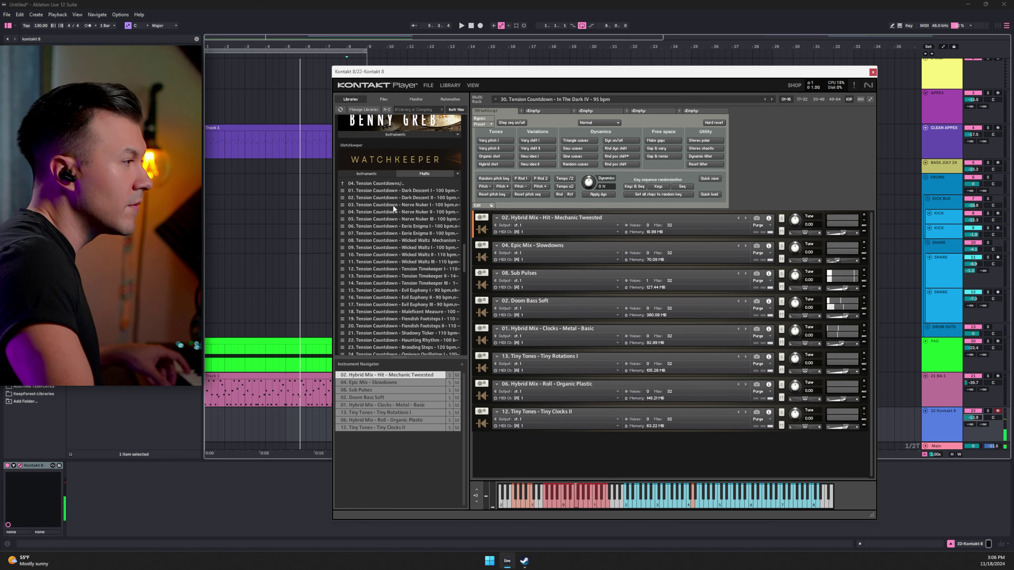
{"action": "scroll", "coordinate": [387, 303], "scroll_direction": "down", "scroll_amount": 1}
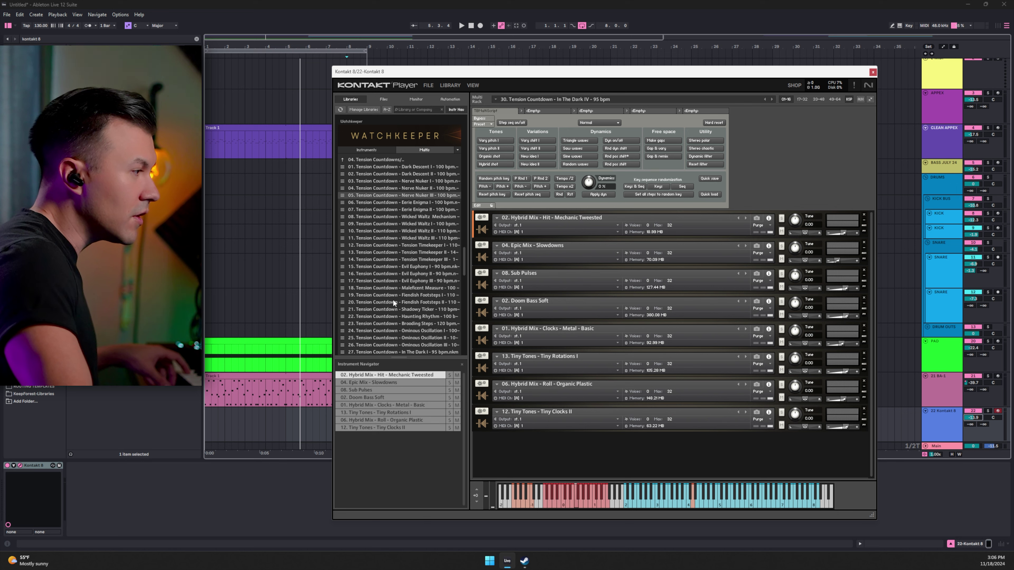
{"action": "scroll", "coordinate": [396, 263], "scroll_direction": "up", "scroll_amount": 1}
{"action": "double_click", "coordinate": [397, 227]}
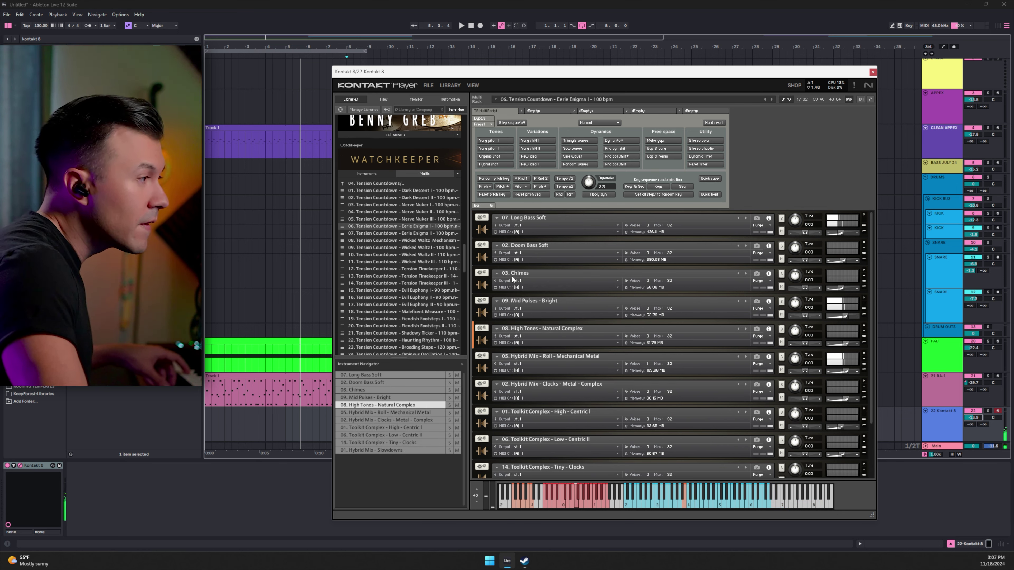
{"action": "scroll", "coordinate": [539, 291], "scroll_direction": "down", "scroll_amount": 1}
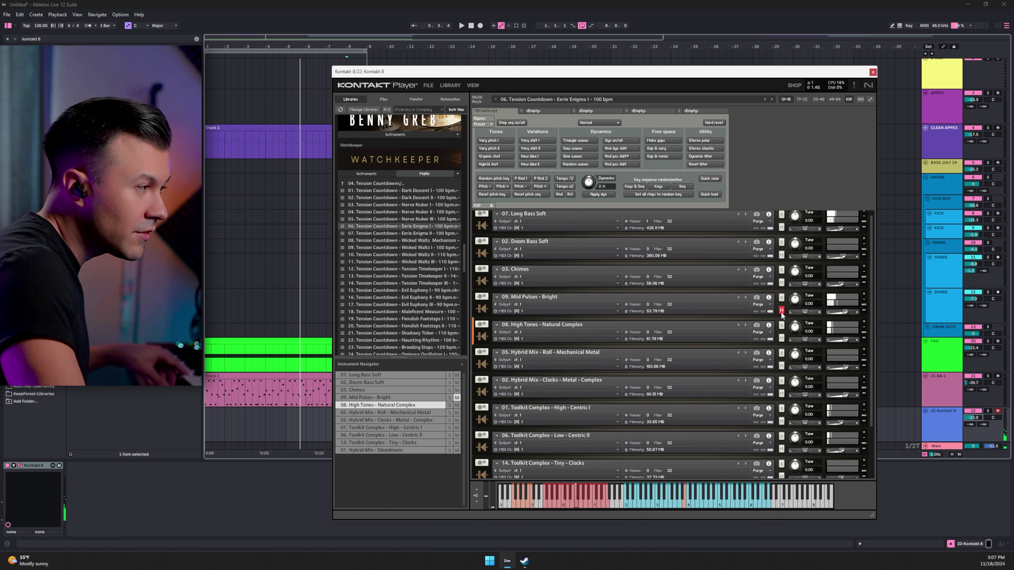
{"action": "scroll", "coordinate": [799, 286], "scroll_direction": "down", "scroll_amount": 4}
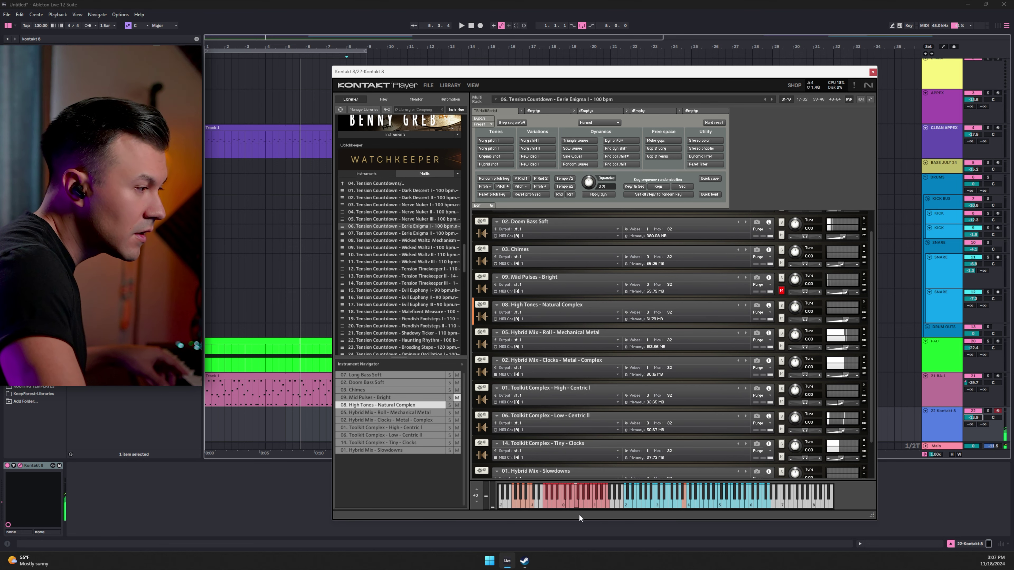
{"action": "scroll", "coordinate": [807, 407], "scroll_direction": "up", "scroll_amount": 1}
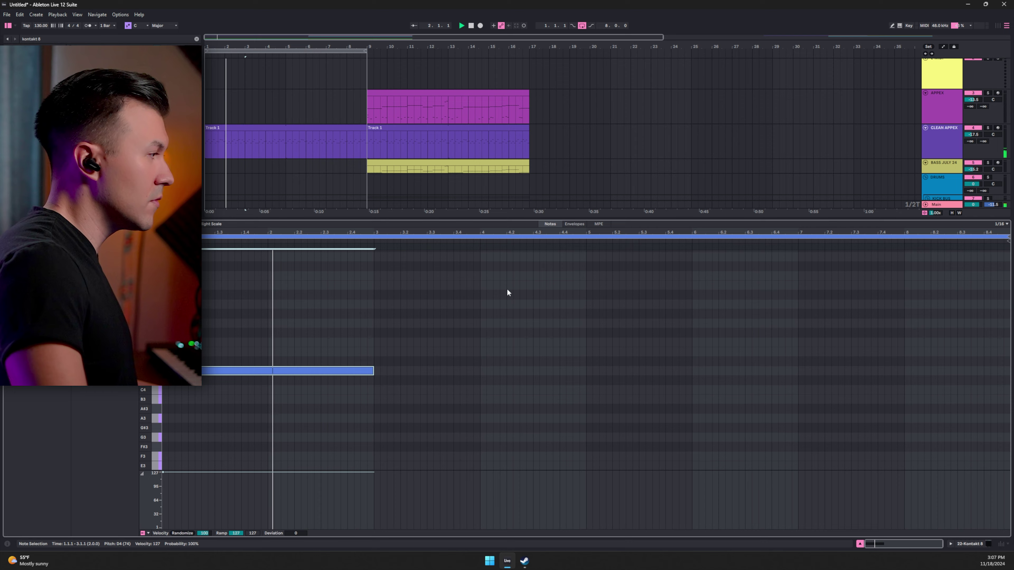
Step: Duplicate the two-bar D4 note twice so long D4 notes span bars 1 to 7
{"action": "key", "text": "ctrl+d"}
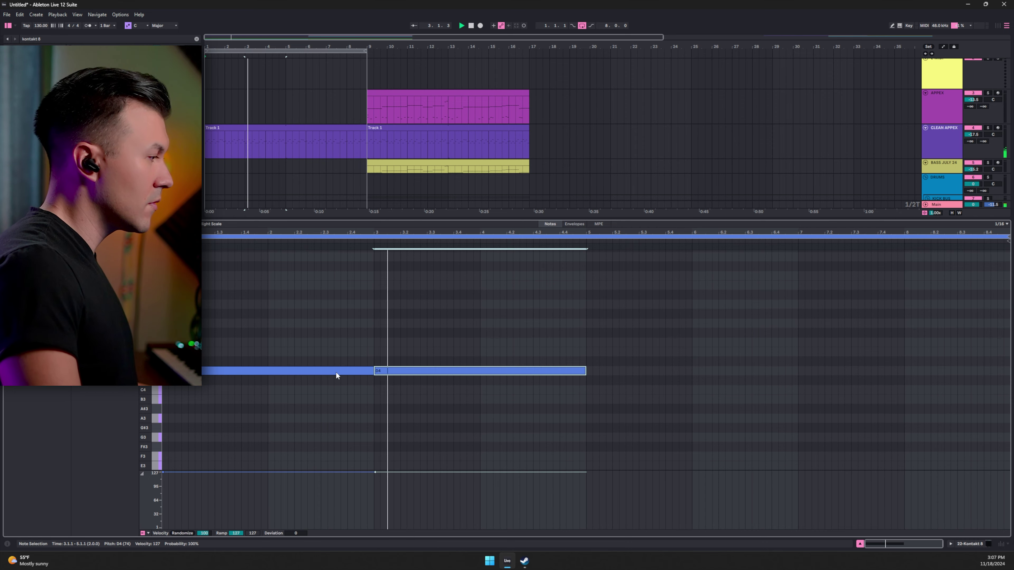
{"action": "key", "text": "ctrl+d"}
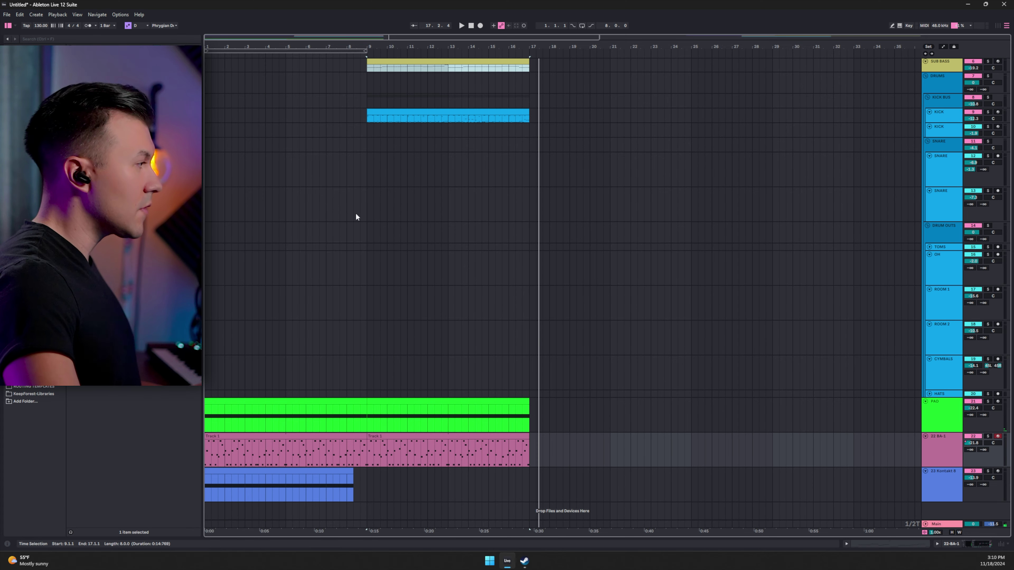
Step: Set the arrangement insert point at bar 9 for the lead guitar clip
{"action": "left_click", "coordinate": [359, 208]}
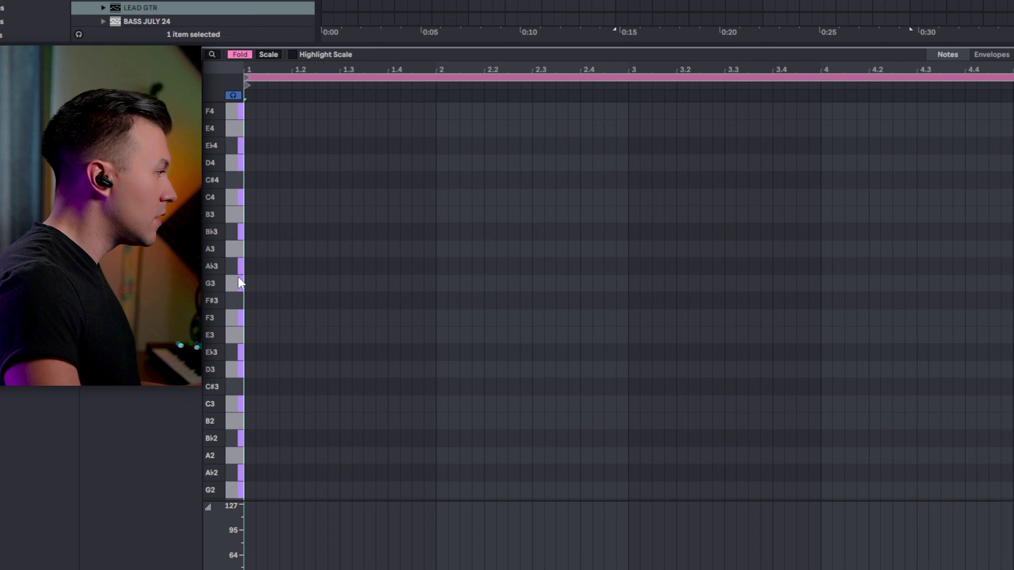
Step: Draw a D4 note in the lead guitar clip and switch the grid to triplet, widened
{"action": "left_click", "coordinate": [235, 166]}
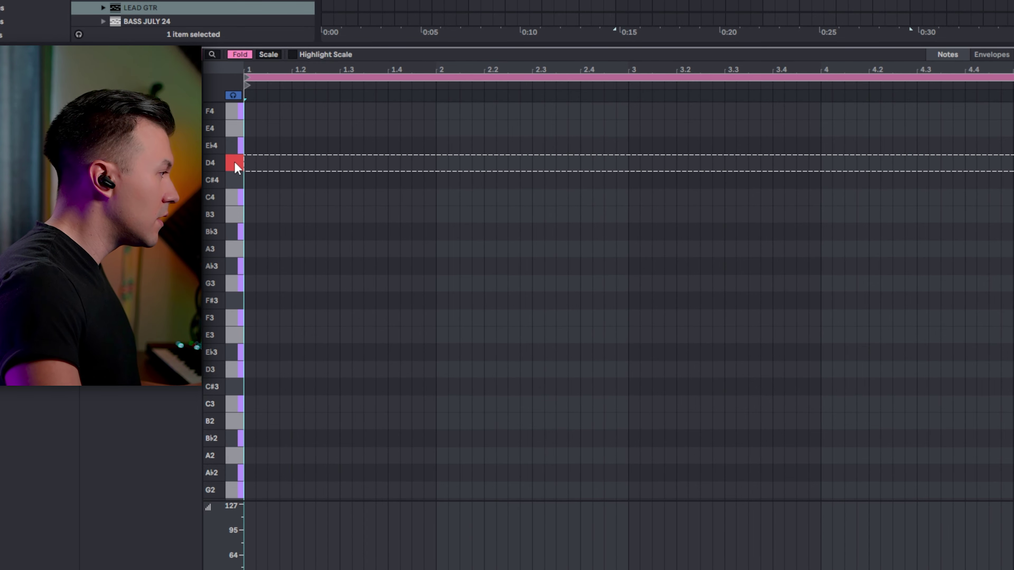
{"action": "double_click", "coordinate": [255, 163]}
{"action": "right_click", "coordinate": [317, 158]}
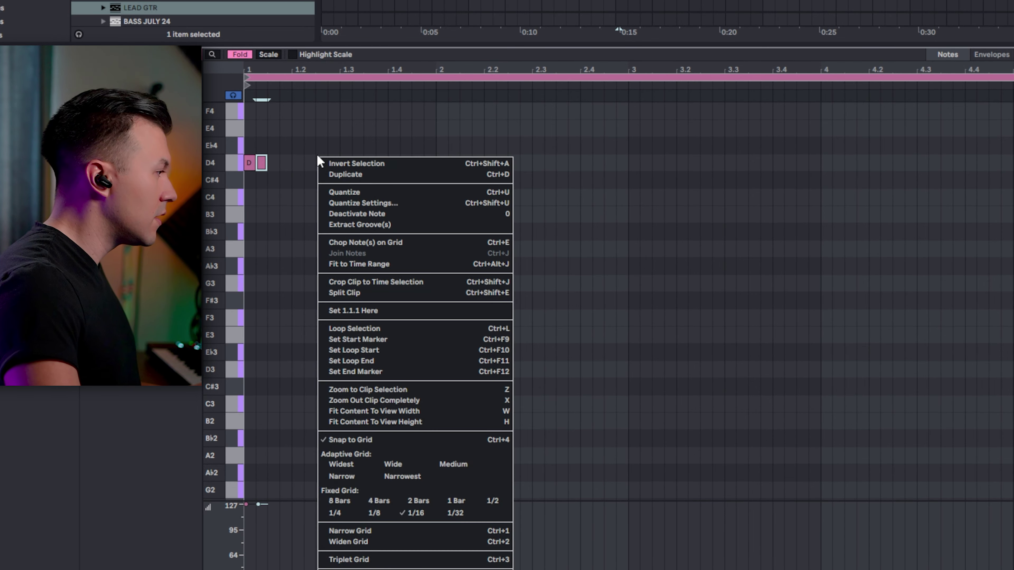
{"action": "left_click", "coordinate": [389, 542]}
{"action": "right_click", "coordinate": [375, 186]}
{"action": "left_click", "coordinate": [432, 544]}
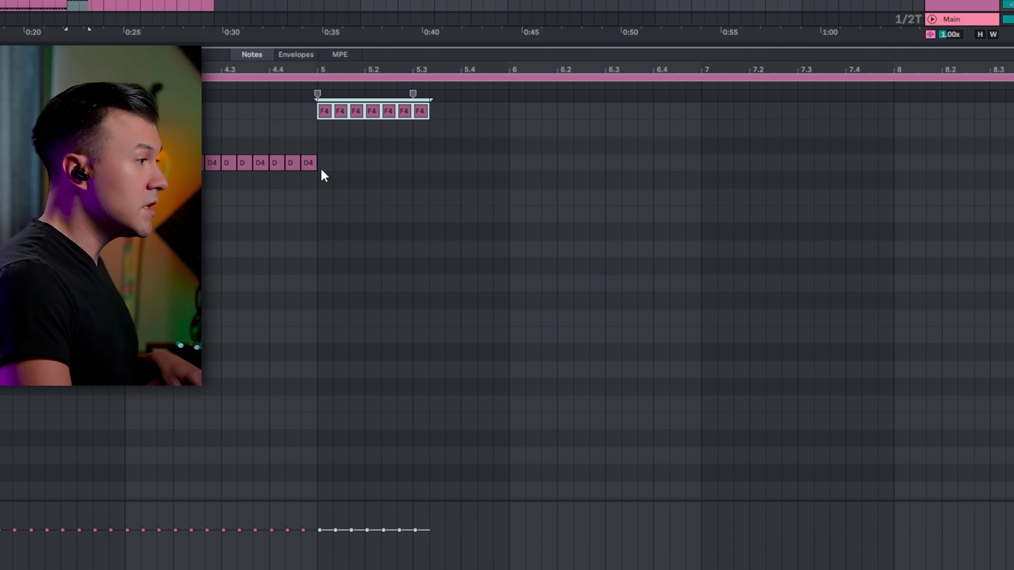
Step: Duplicate and transpose the note groups into A, B♭ and F# triplet runs
{"action": "key", "text": "ctrl+z"}
{"action": "key", "text": "Up"}
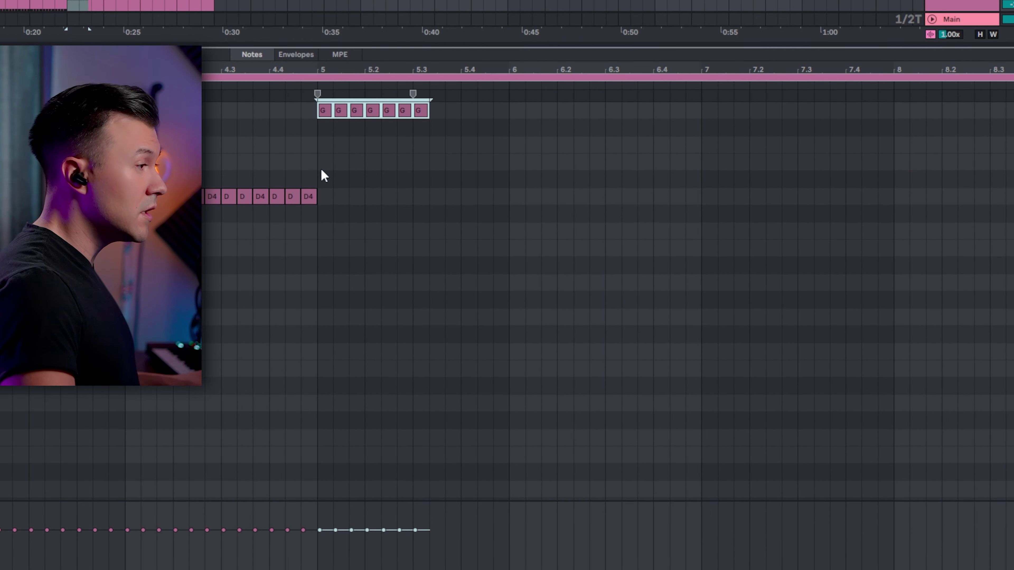
{"action": "key", "text": "Up"}
{"action": "key", "text": "Up"}
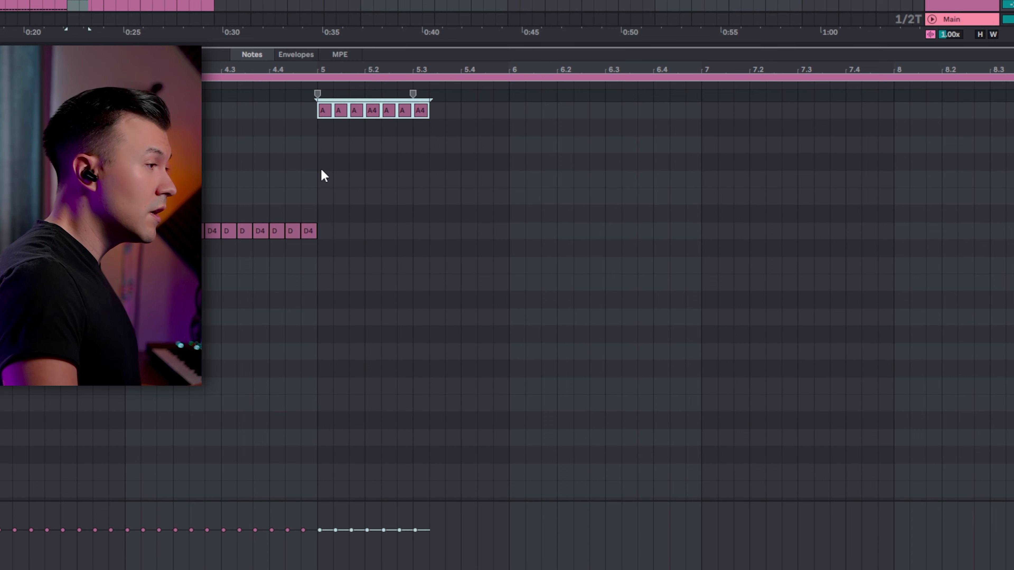
{"action": "key", "text": "ctrl+d"}
{"action": "key", "text": "ctrl+d"}
{"action": "key", "text": "ctrl+d"}
{"action": "key", "text": "ctrl+d"}
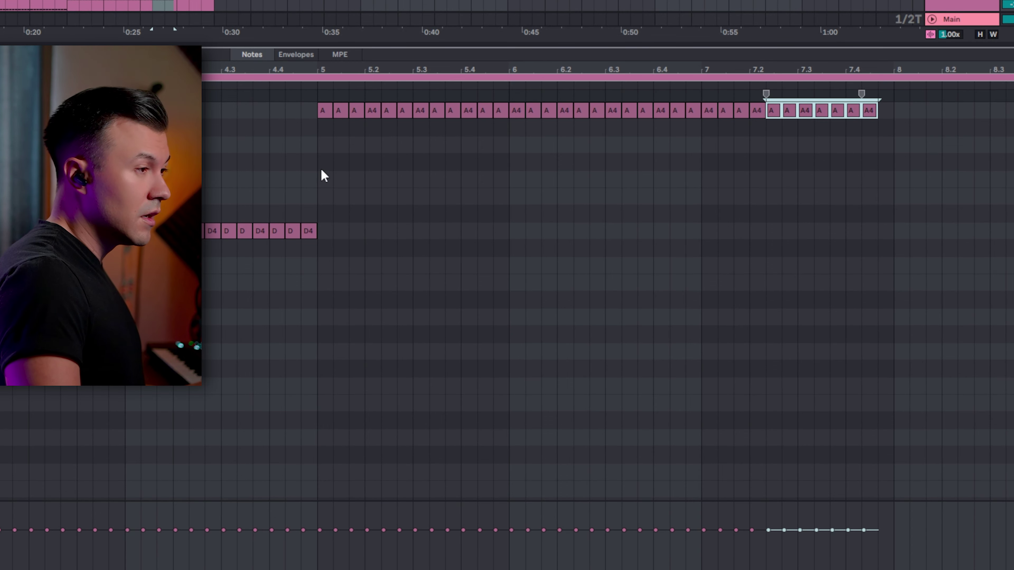
{"action": "key", "text": "Up"}
{"action": "key", "text": "ctrl+d"}
{"action": "key", "text": "ctrl+d"}
{"action": "key", "text": "Down"}
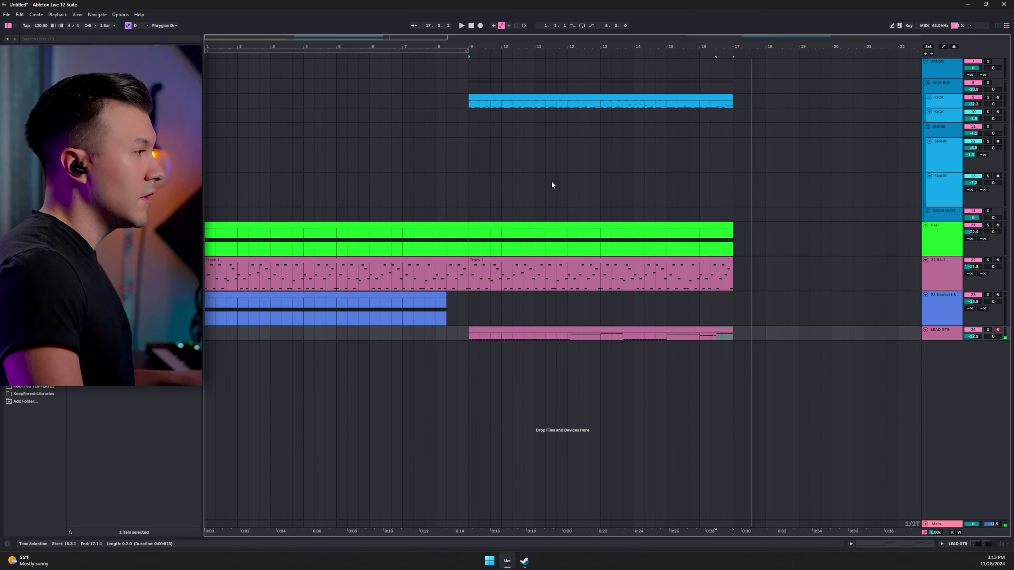
Step: Make the LEAD GTR track taller, solo CLEAN APPEX and play the arrangement
{"action": "scroll", "coordinate": [551, 186], "scroll_direction": "up", "scroll_amount": 5}
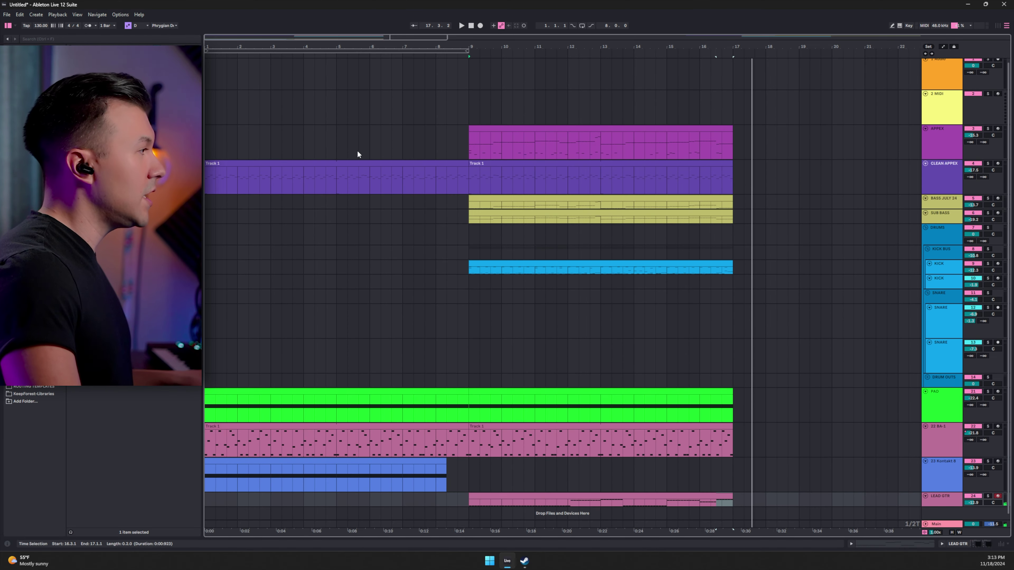
{"action": "scroll", "coordinate": [423, 208], "scroll_direction": "down", "scroll_amount": 1}
{"action": "left_click", "coordinate": [488, 260]}
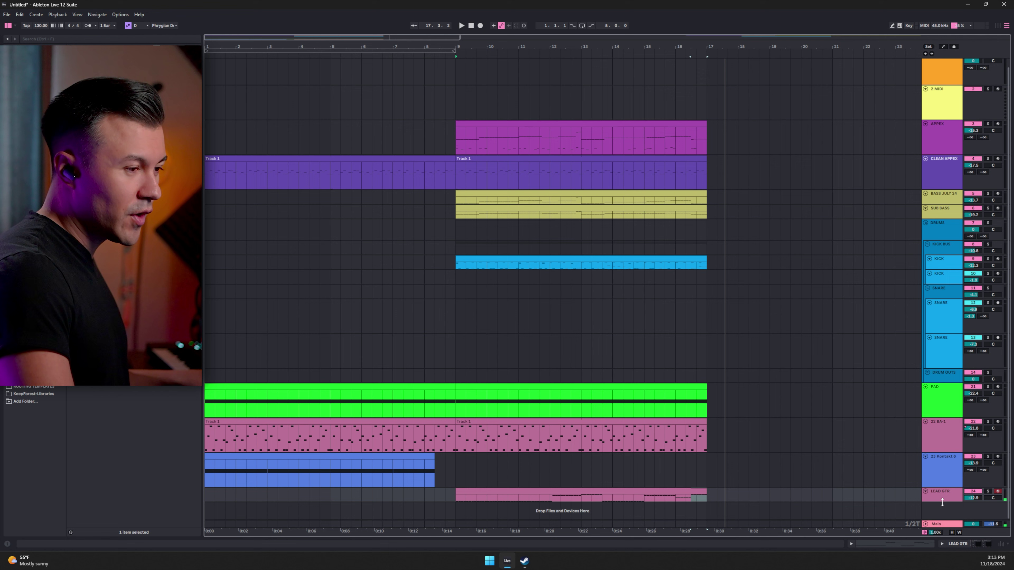
{"action": "left_click_drag", "start_coordinate": [942, 503], "coordinate": [943, 516]}
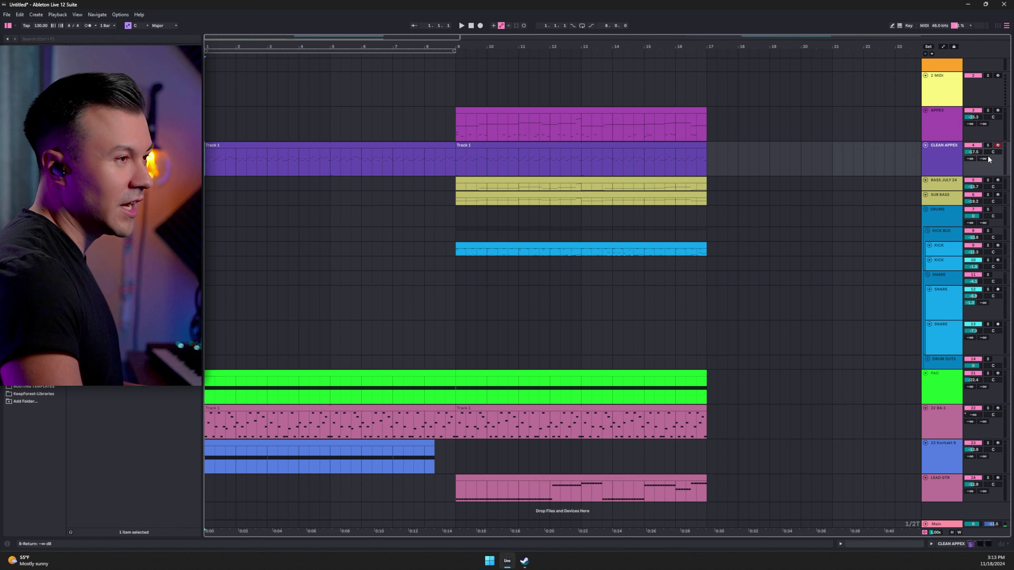
{"action": "left_click", "coordinate": [988, 145]}
{"action": "key", "text": "space"}
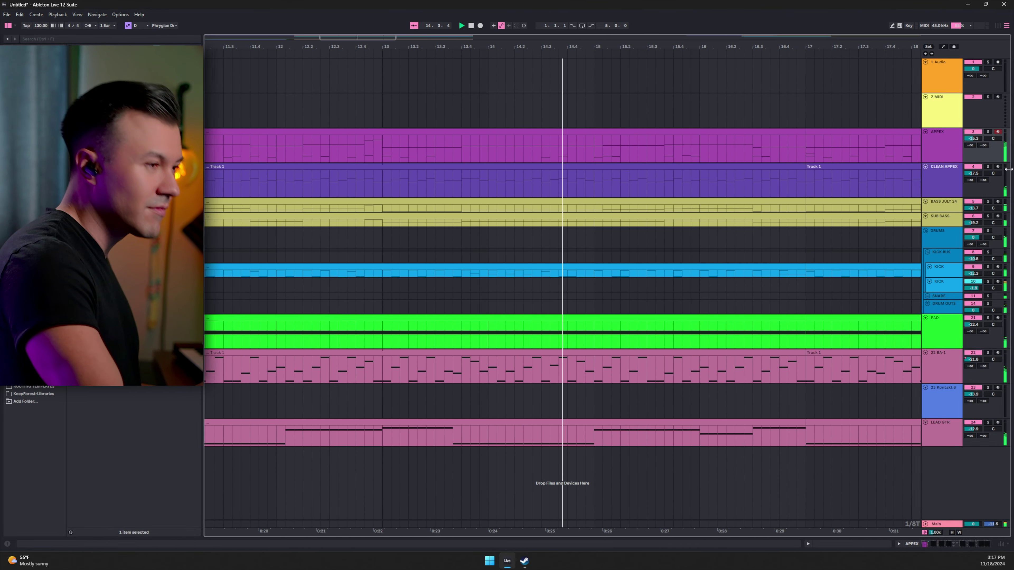
Step: Drag the KICK track's bottom edge down so its row is taller than the other drums
{"action": "left_click_drag", "start_coordinate": [945, 277], "coordinate": [944, 292]}
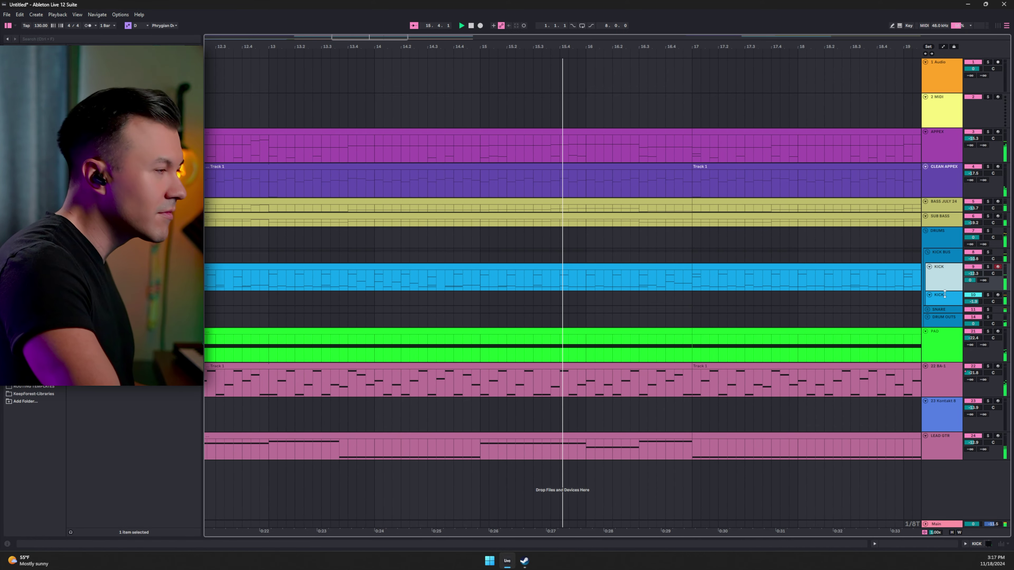